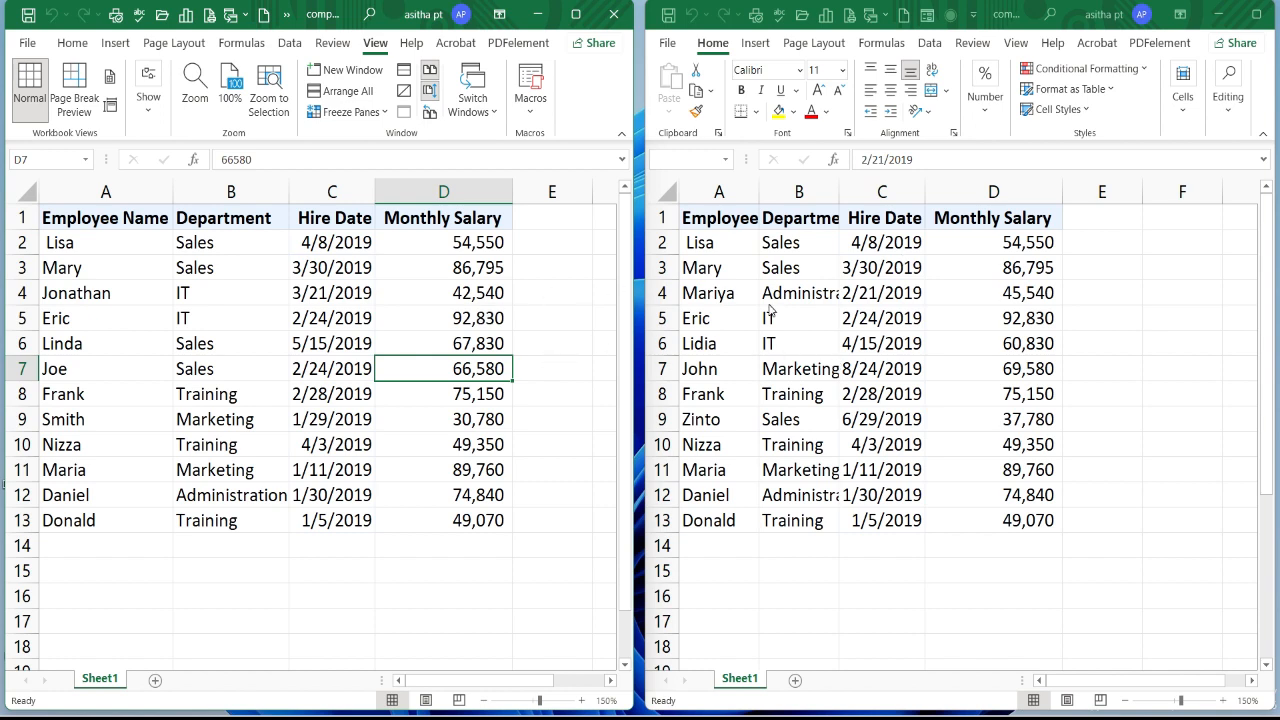
# Zoom in on both side-by-side workbooks and examine their employee rows with synchronized scrolling.
pyautogui.keyDown('ctrl'); pyautogui.scroll(3, 770, 313); pyautogui.keyUp('ctrl')
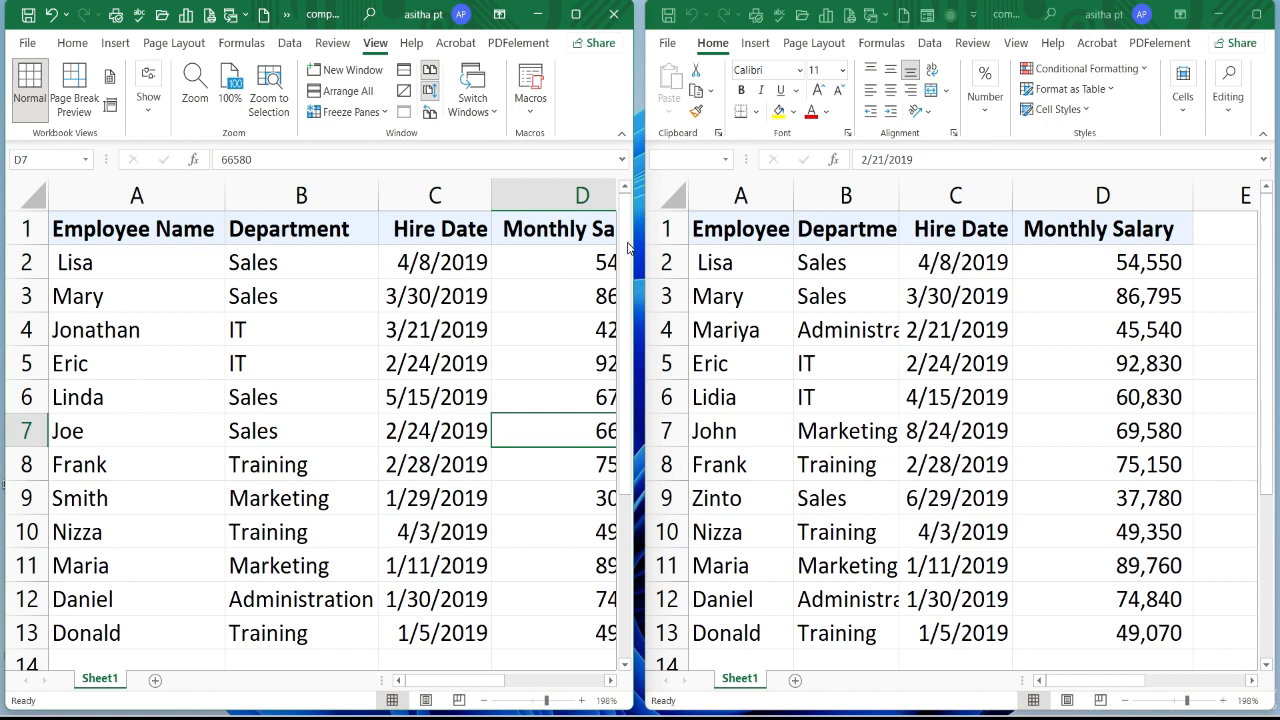
pyautogui.moveTo(627, 248); pyautogui.dragTo(634, 392)
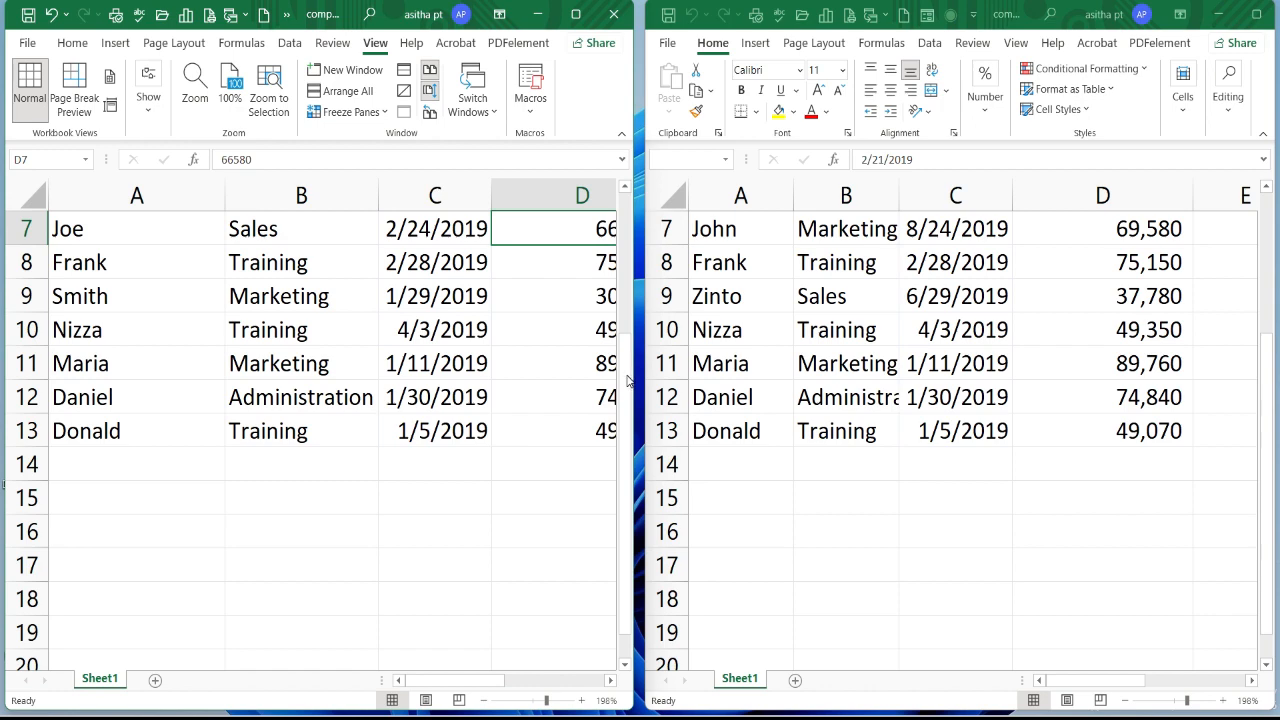
pyautogui.moveTo(630, 378); pyautogui.dragTo(626, 318)
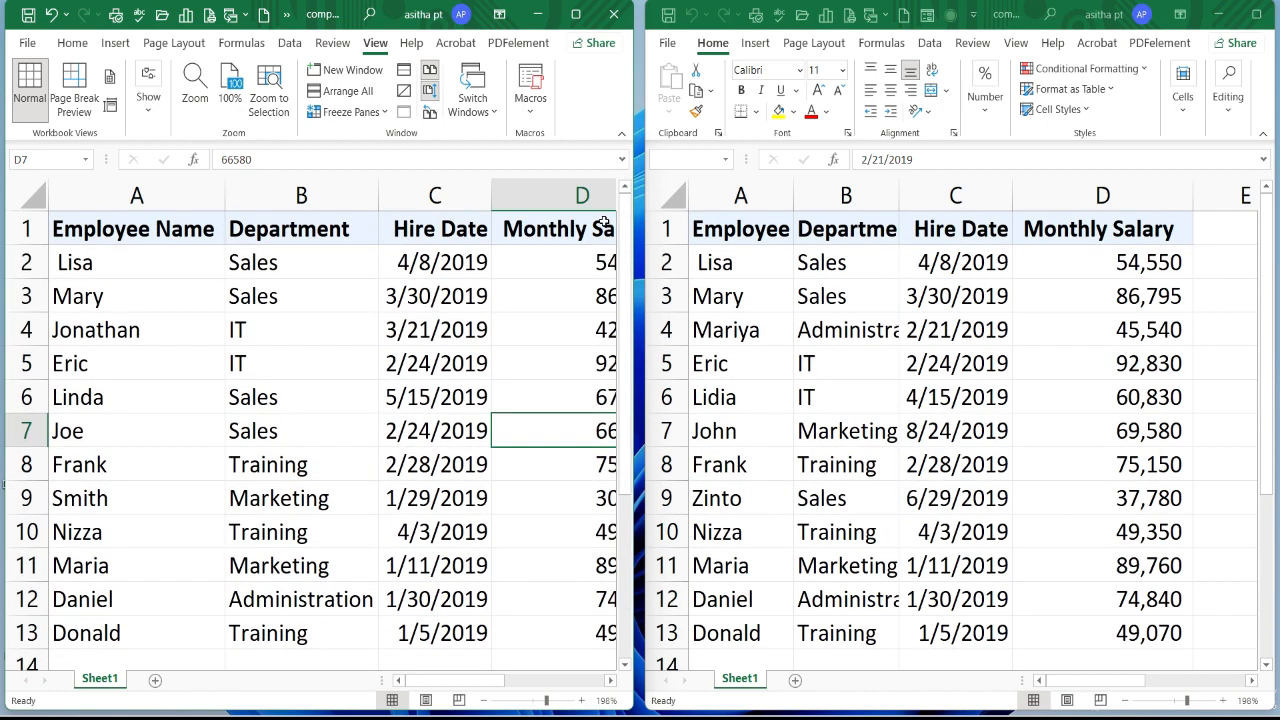
pyautogui.click(556, 704)
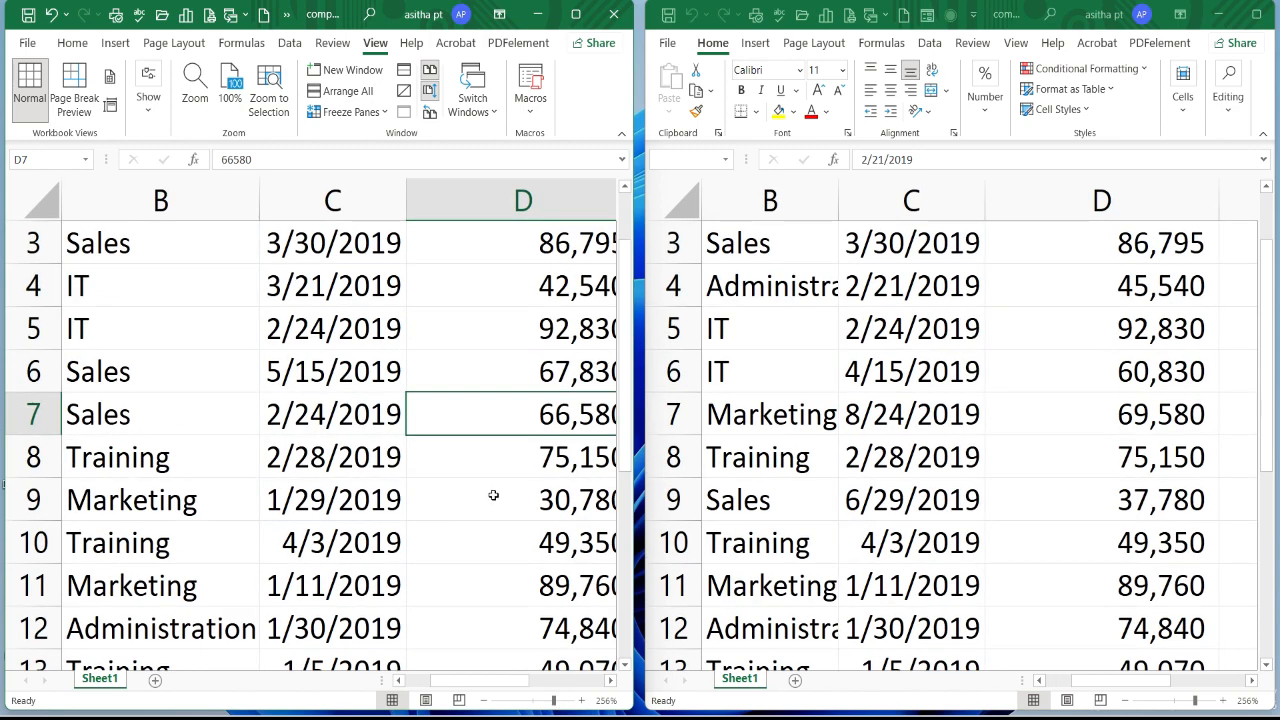
pyautogui.moveTo(629, 262); pyautogui.dragTo(622, 183)
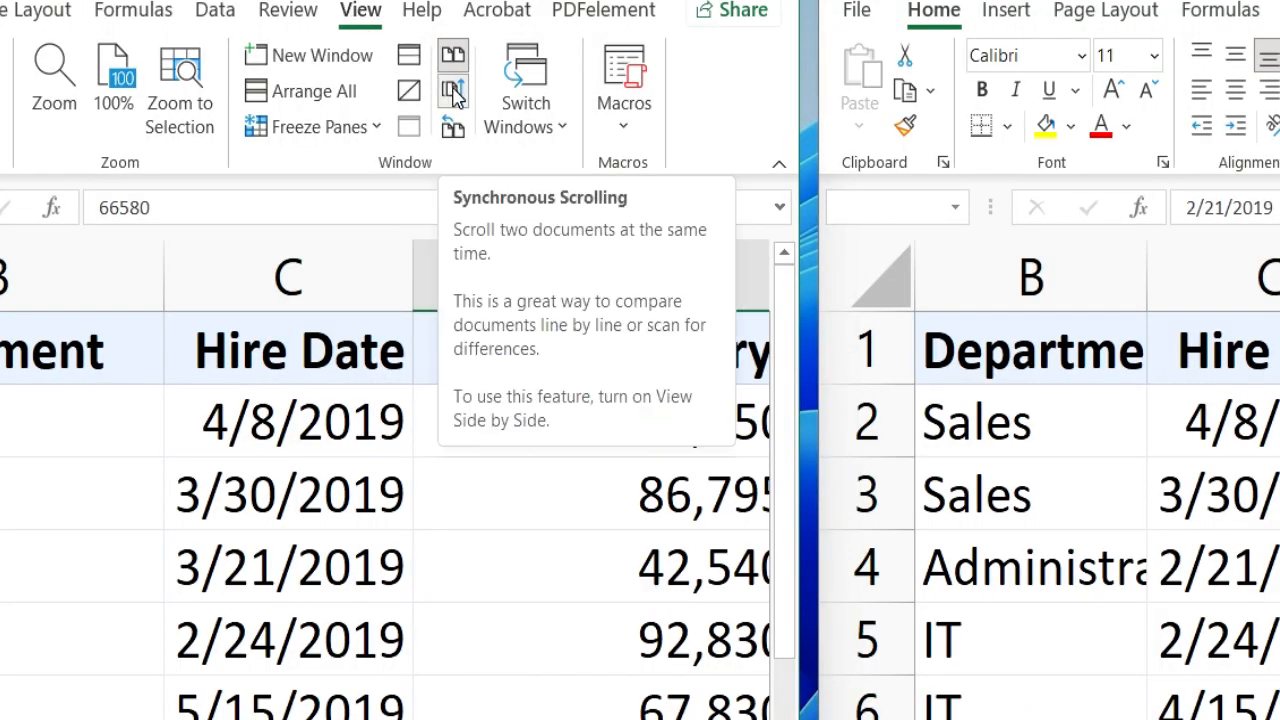
# Move down the Hire Date column past the last record to compare the rows of both workbooks, and return to the first row.
pyautogui.click(368, 517)
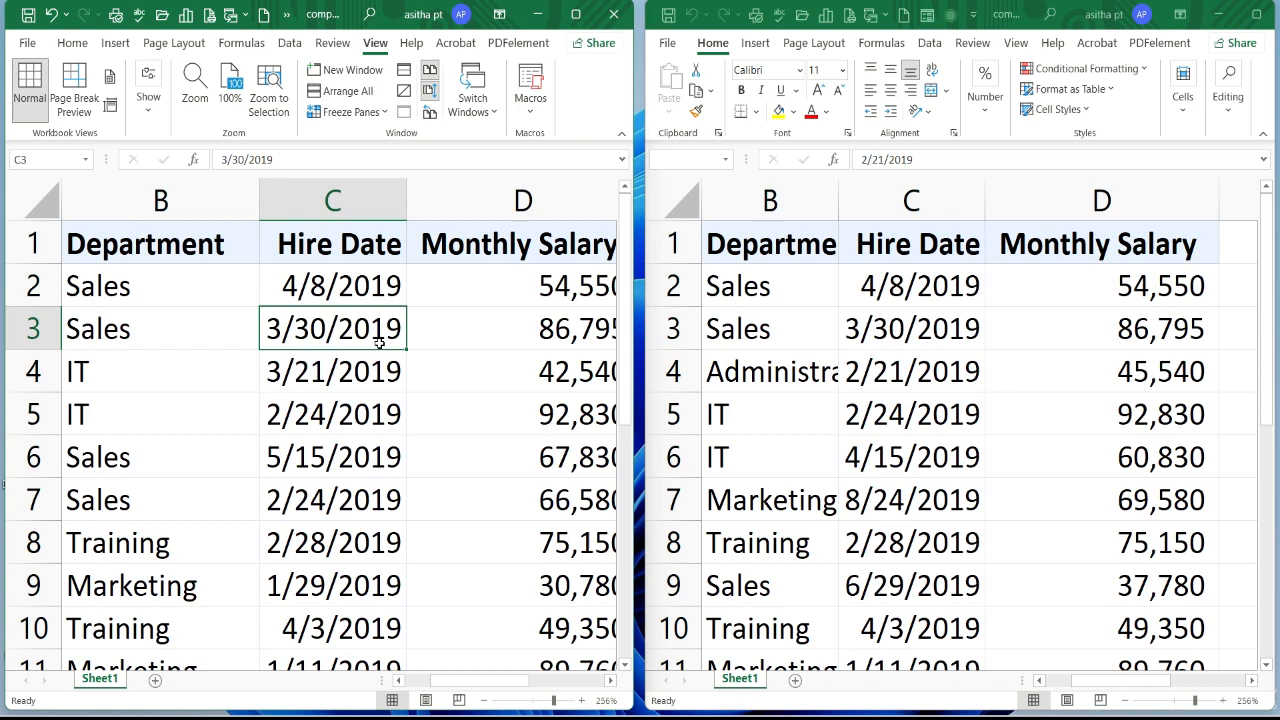
pyautogui.press('Down')
pyautogui.press('Down')
pyautogui.press('Down')
pyautogui.press('Down')
pyautogui.press('Down')
pyautogui.press('Down')
pyautogui.press('Down')
pyautogui.press('Down')
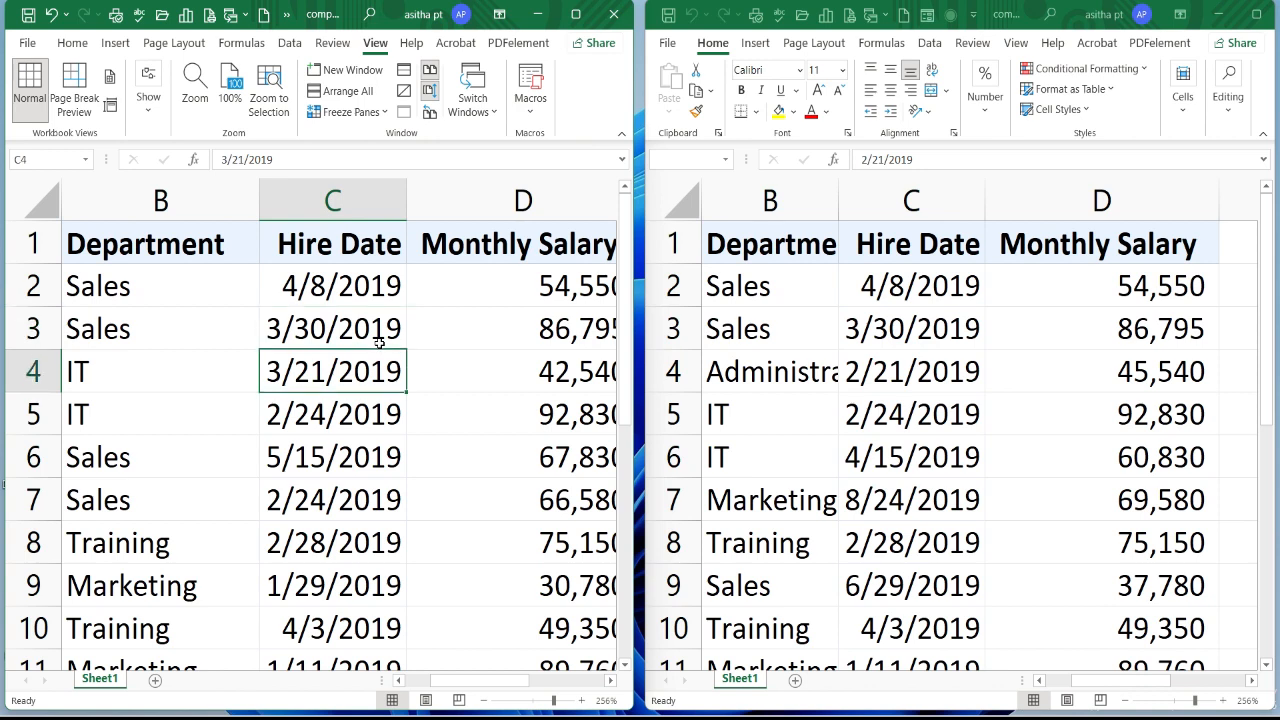
pyautogui.press('Down')
pyautogui.press('Down')
pyautogui.press('Down')
pyautogui.press('Down')
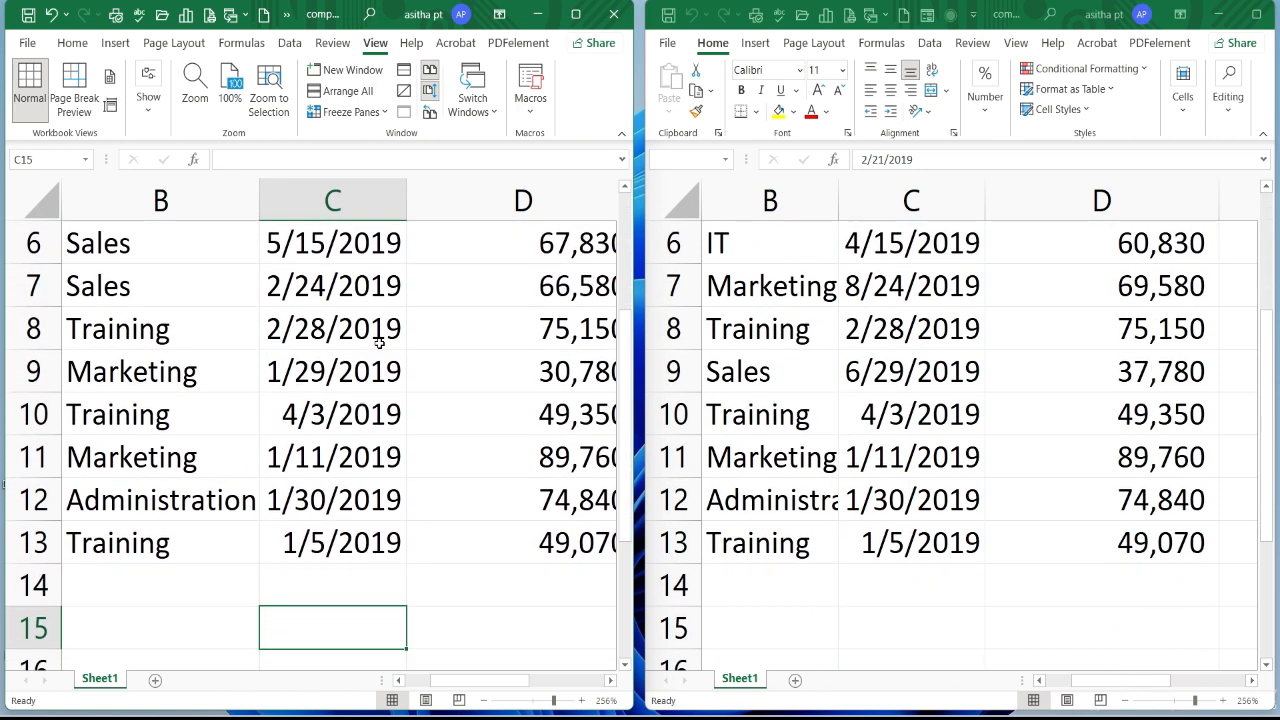
pyautogui.press('Up')
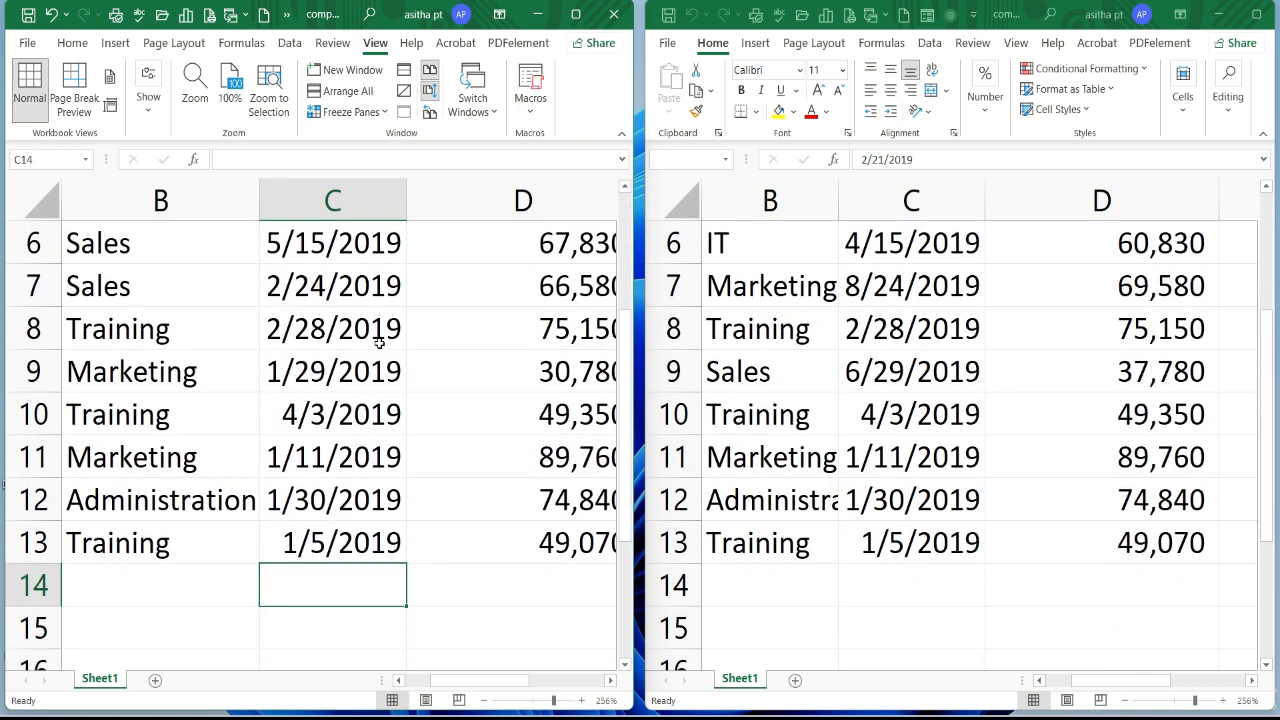
pyautogui.click(427, 95)
pyautogui.scroll(2, 505, 414)
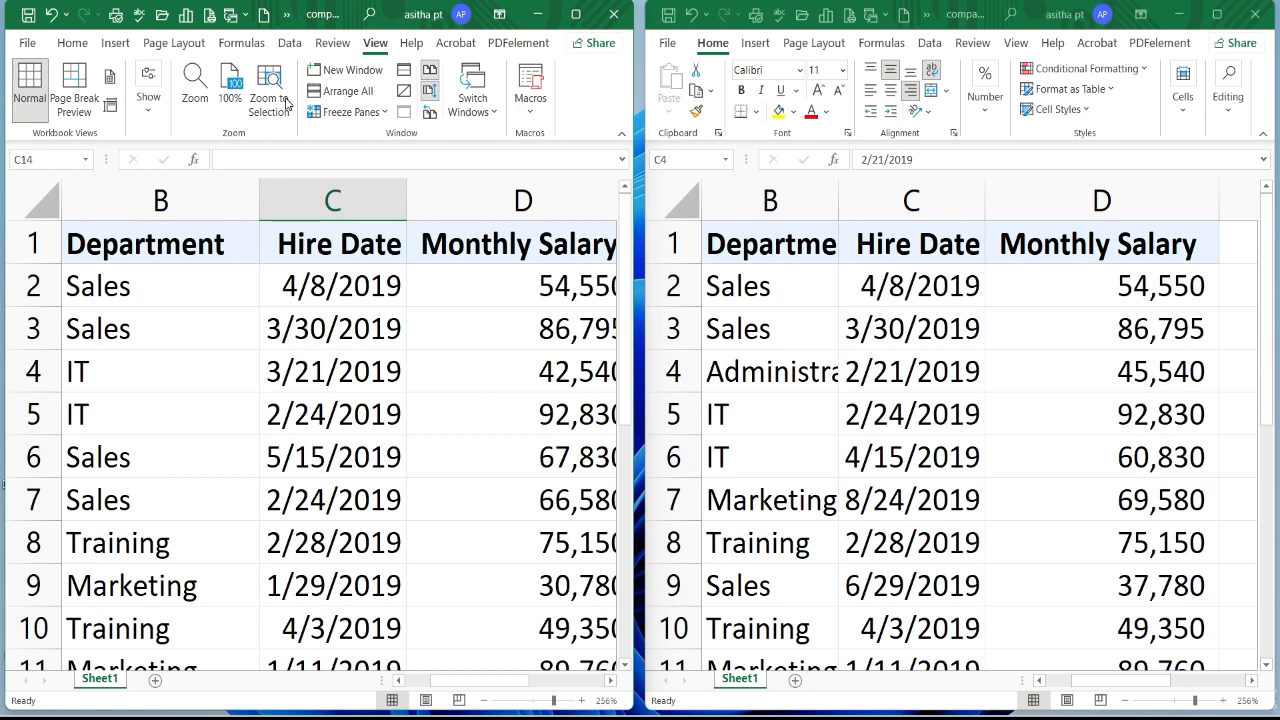
# Arrange the two workbook windows horizontally.
pyautogui.click(346, 92)
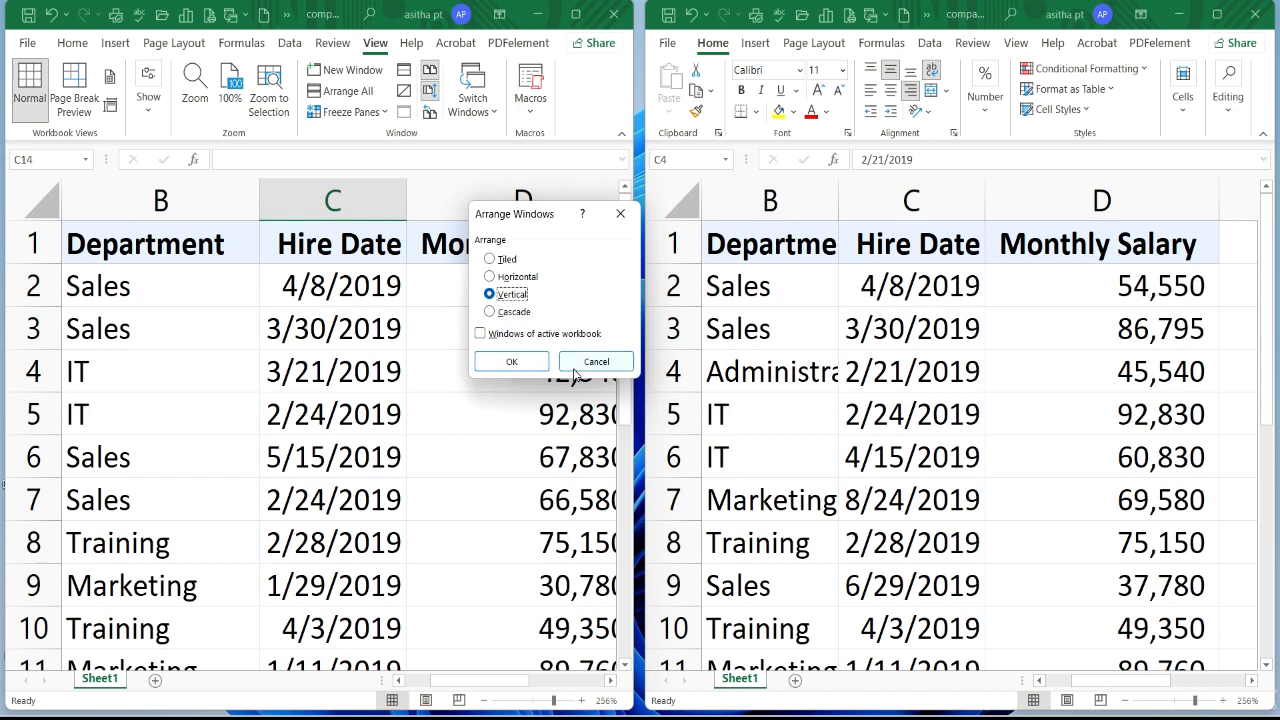
pyautogui.click(500, 276)
pyautogui.click(514, 362)
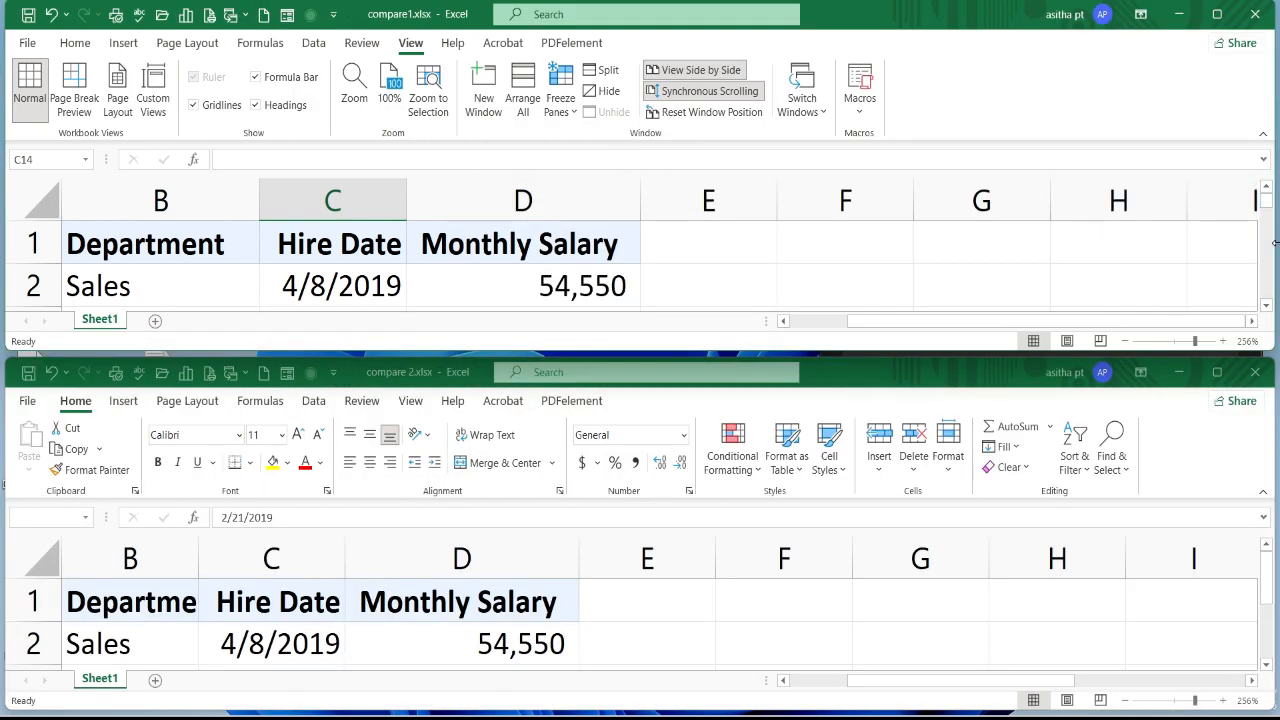
pyautogui.moveTo(1266, 206)
pyautogui.mouseDown()
pyautogui.moveTo(1266, 257)
pyautogui.moveTo(1263, 196)
pyautogui.mouseUp()
# Arrange the two workbook windows vertically.
pyautogui.click(522, 108)
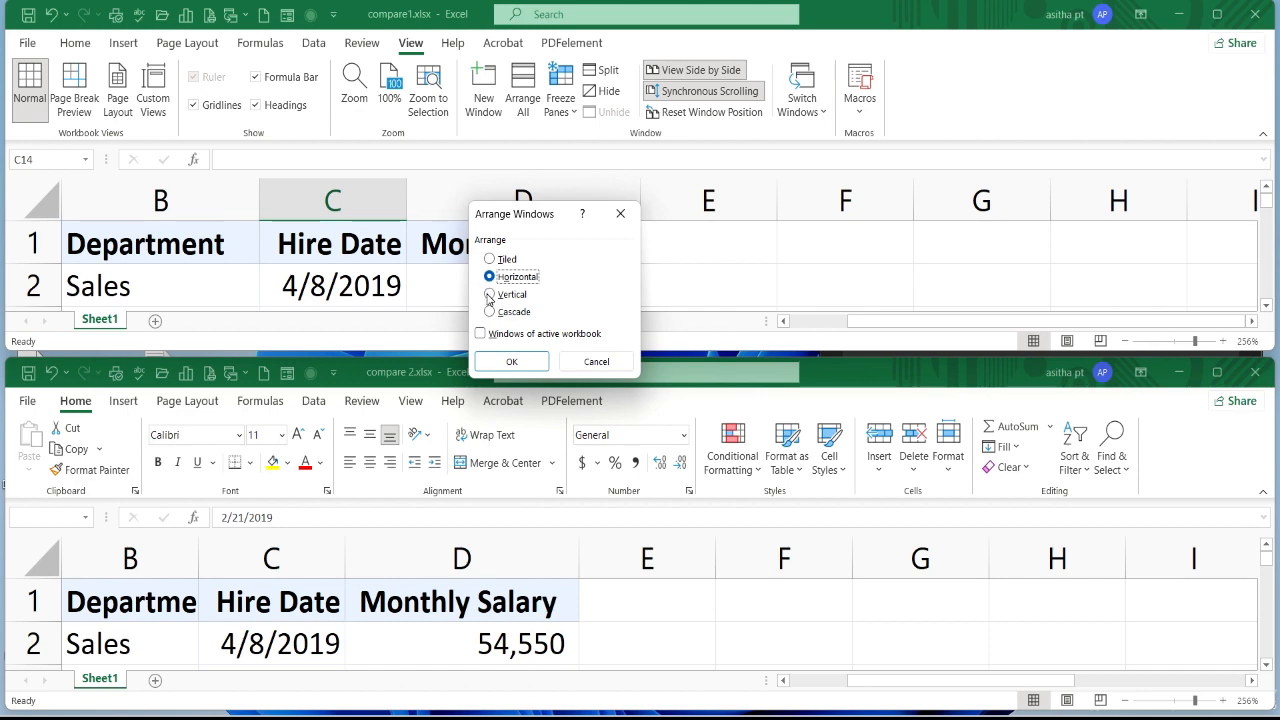
pyautogui.click(489, 294)
pyautogui.click(510, 362)
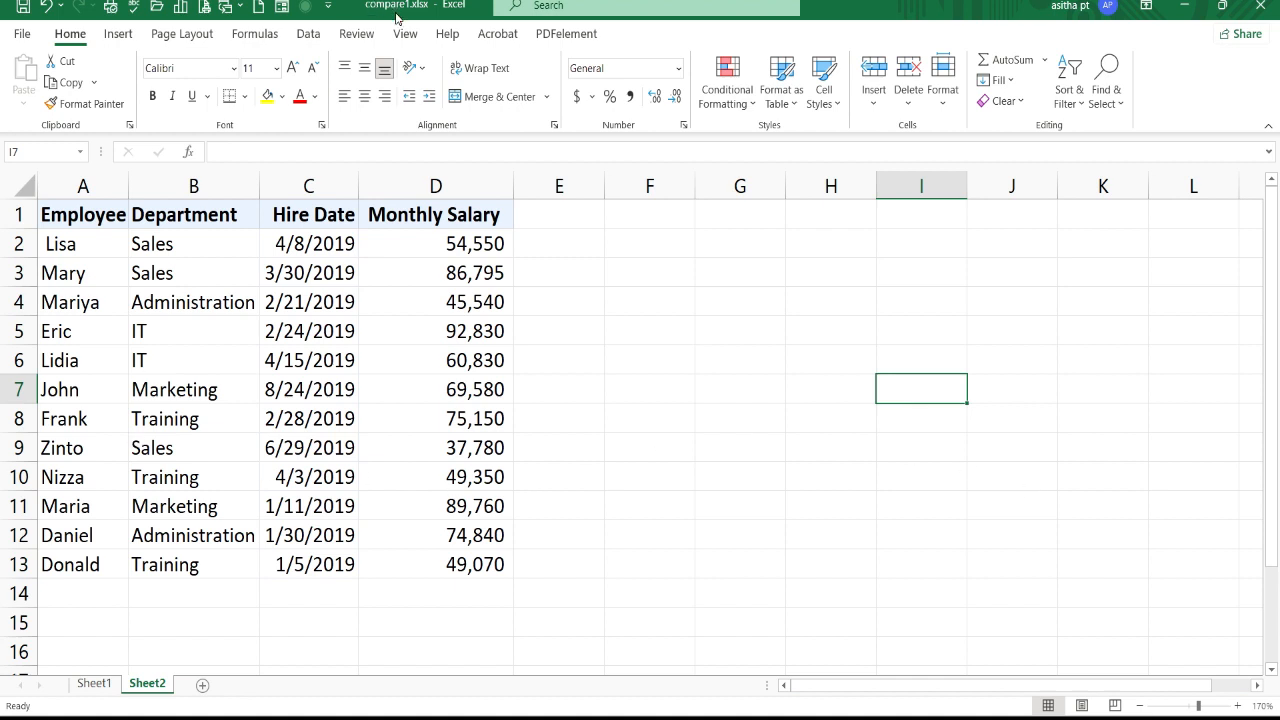
# Look through both sheets of compare1.xlsx and open a second window of the same workbook.
pyautogui.click(101, 687)
pyautogui.click(145, 686)
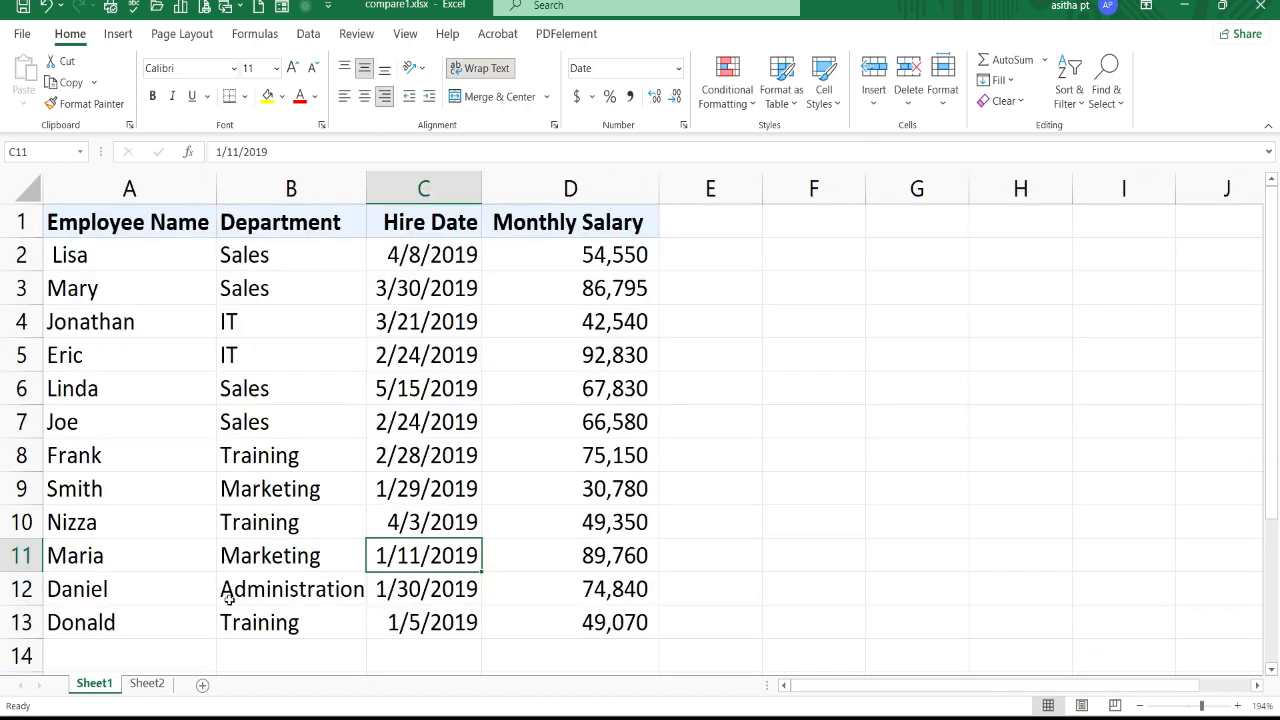
pyautogui.click(404, 35)
pyautogui.click(570, 321)
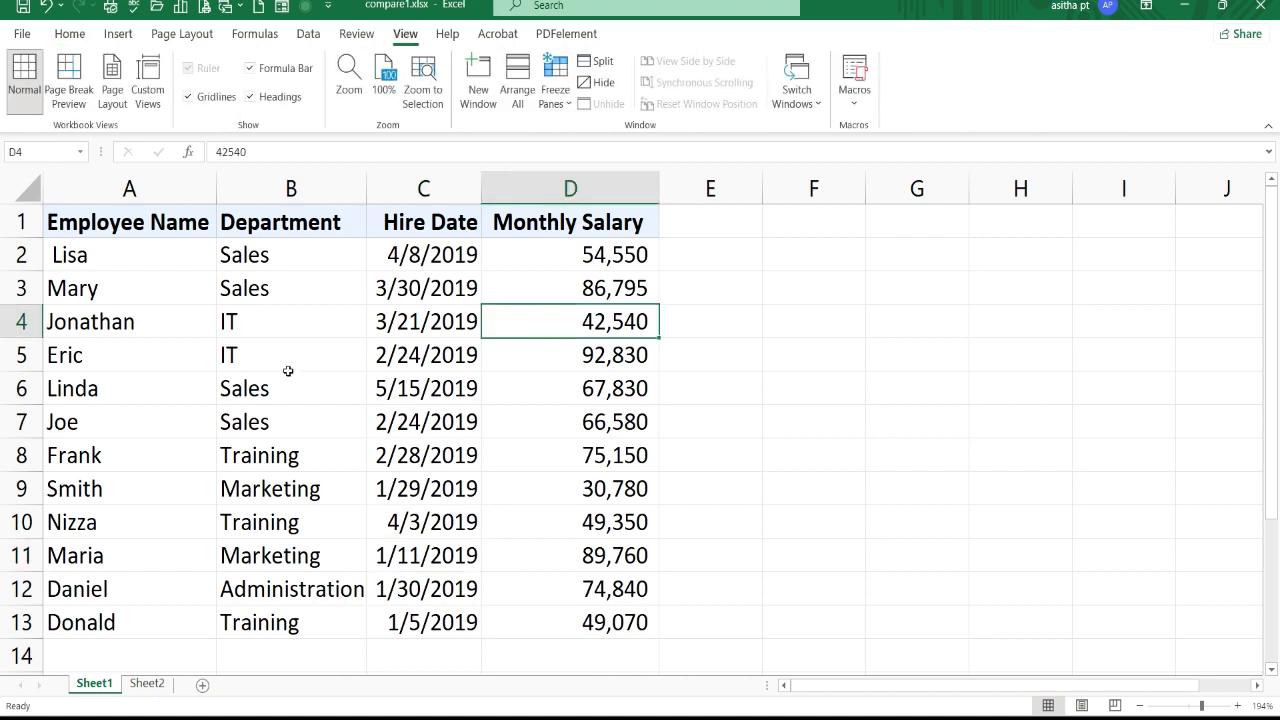
pyautogui.click(483, 90)
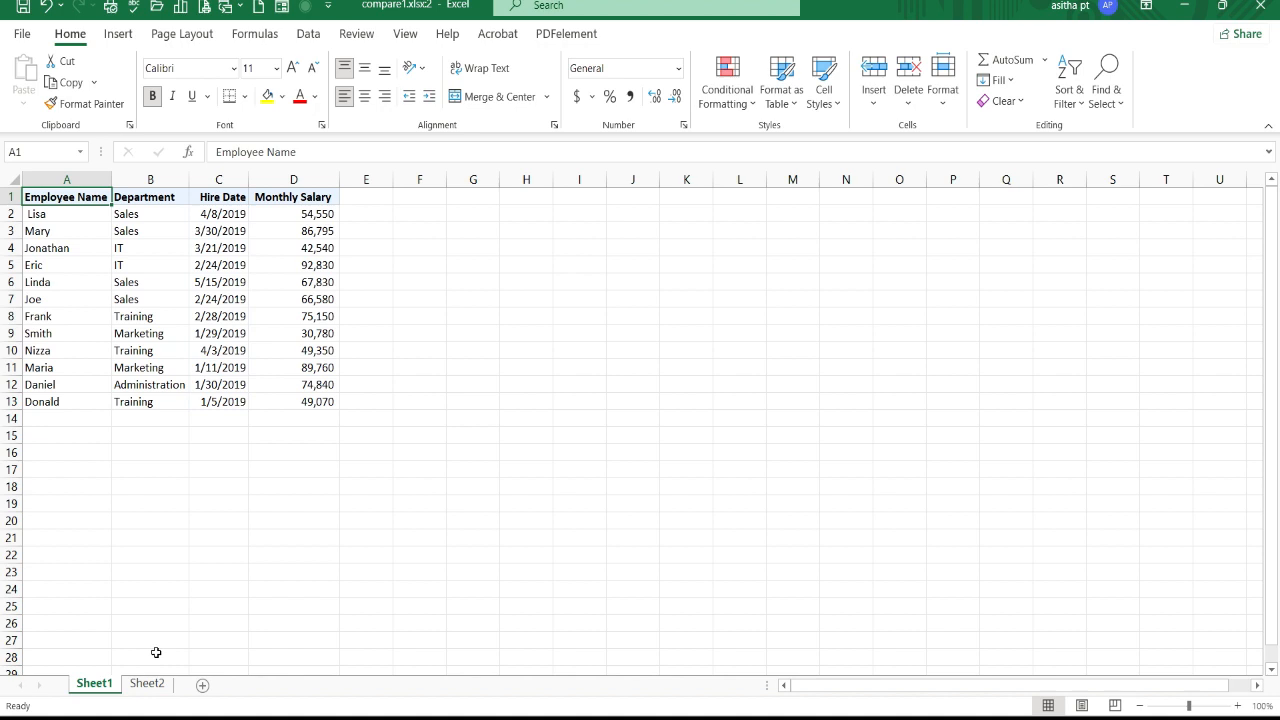
# Show Sheet2 in the second window of compare1.xlsx and arrange the workbook's windows vertically for comparison with Sheet1.
pyautogui.click(146, 684)
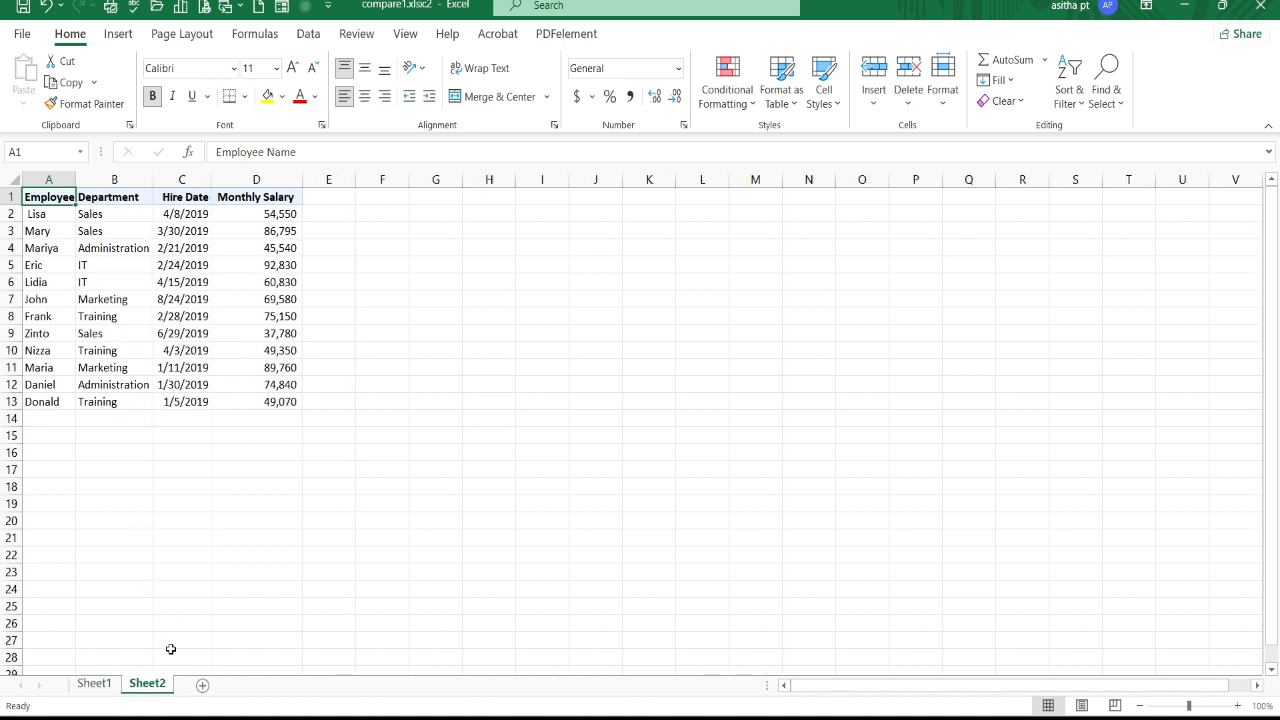
pyautogui.click(410, 38)
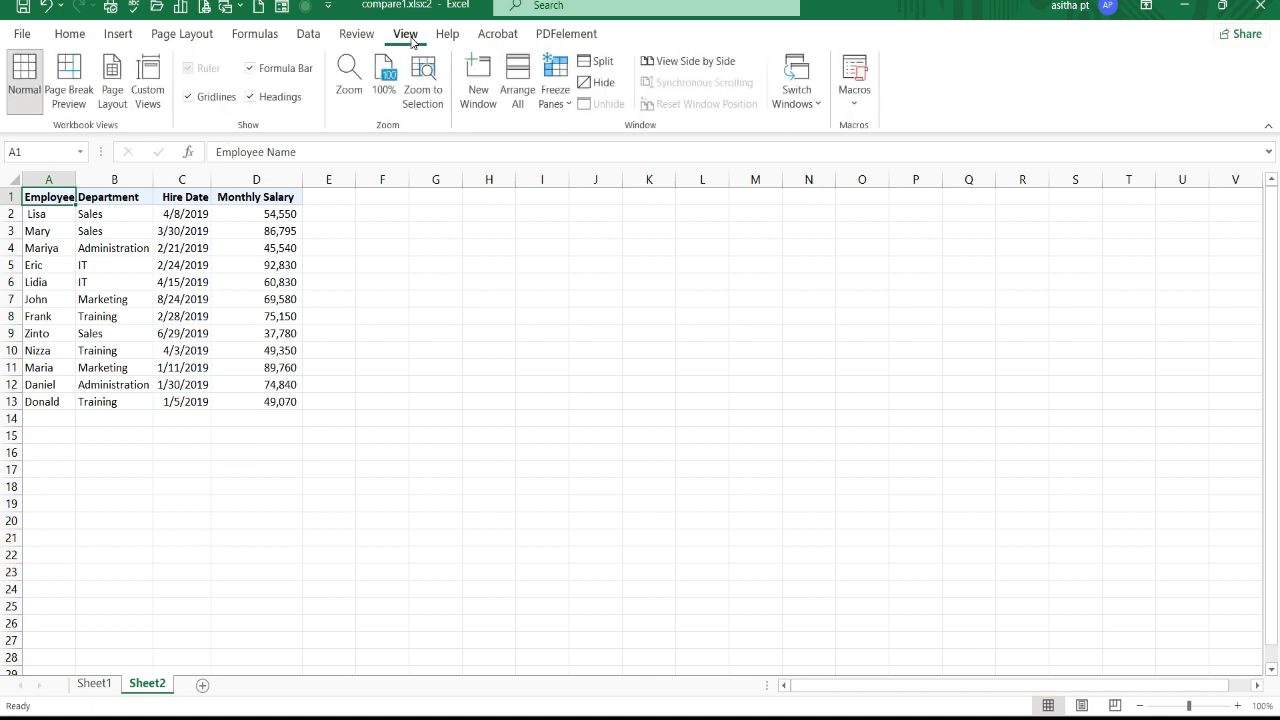
pyautogui.click(518, 78)
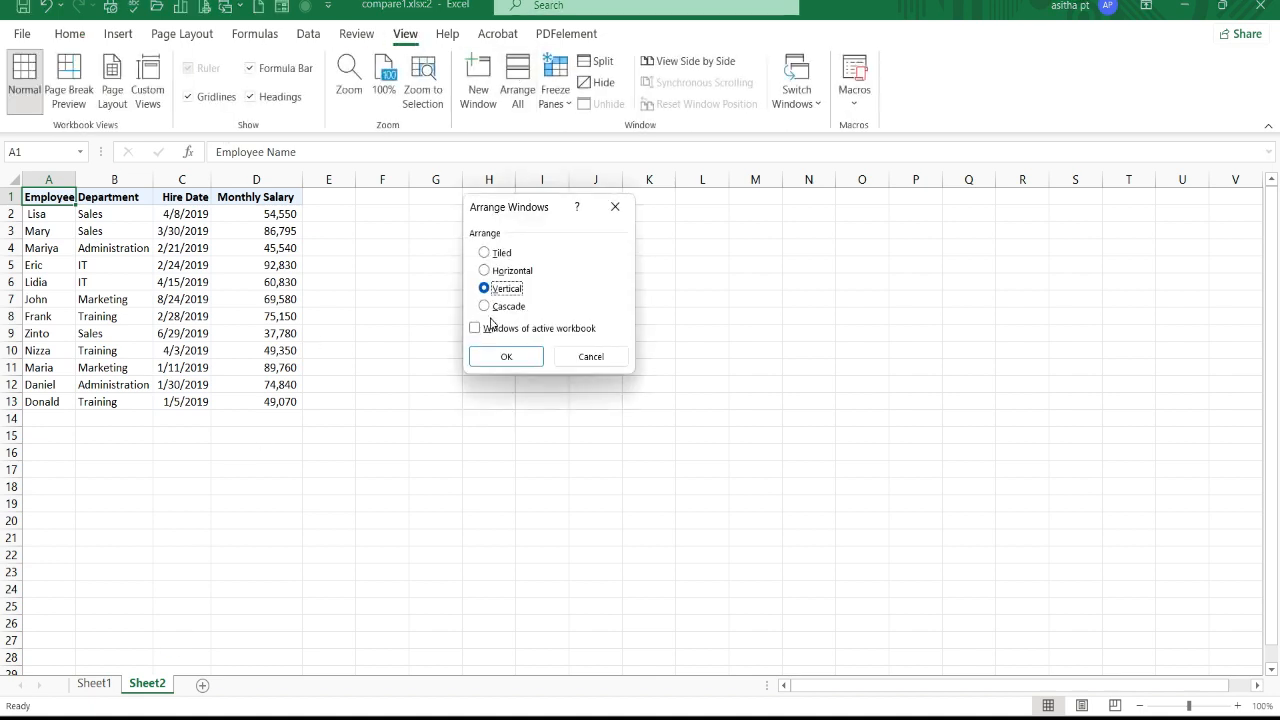
pyautogui.click(502, 357)
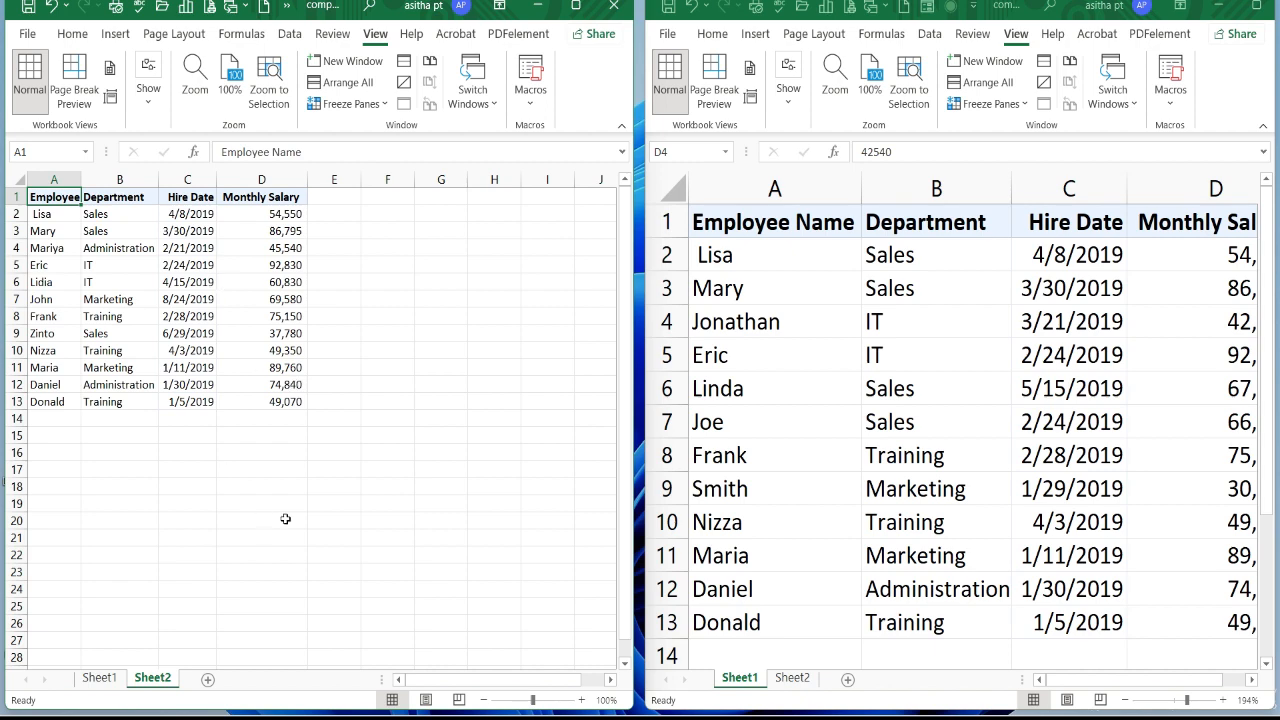
pyautogui.click(544, 699)
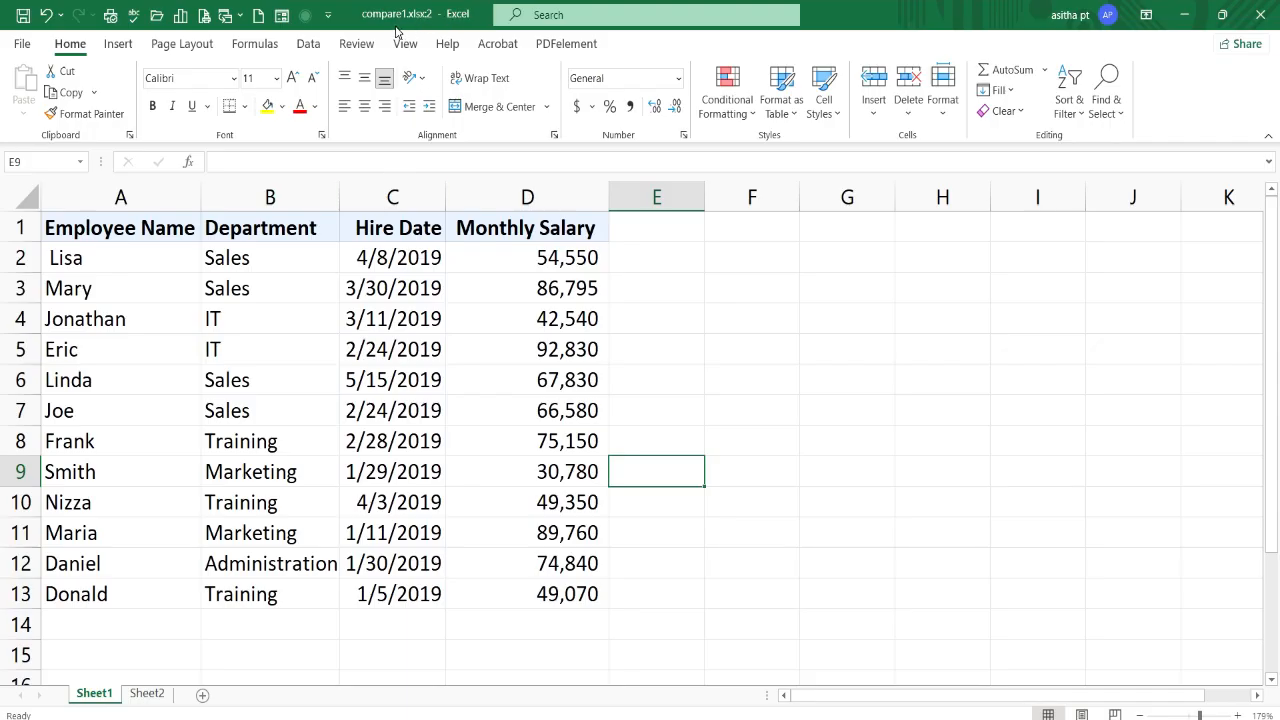
# Create a conditional formatting rule for A1:D13 on Sheet1 that uses a formula to determine which cells to format.
pyautogui.click(155, 696)
pyautogui.click(103, 698)
pyautogui.moveTo(122, 230); pyautogui.dragTo(480, 591)
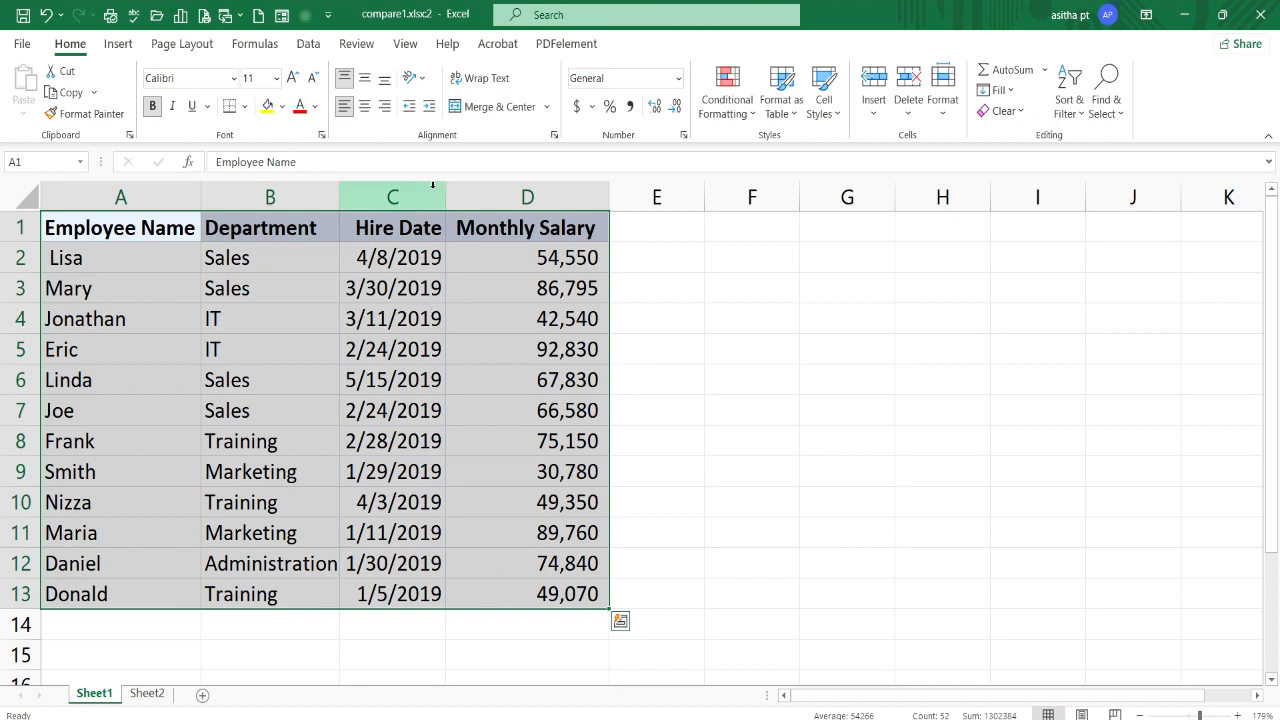
pyautogui.click(735, 118)
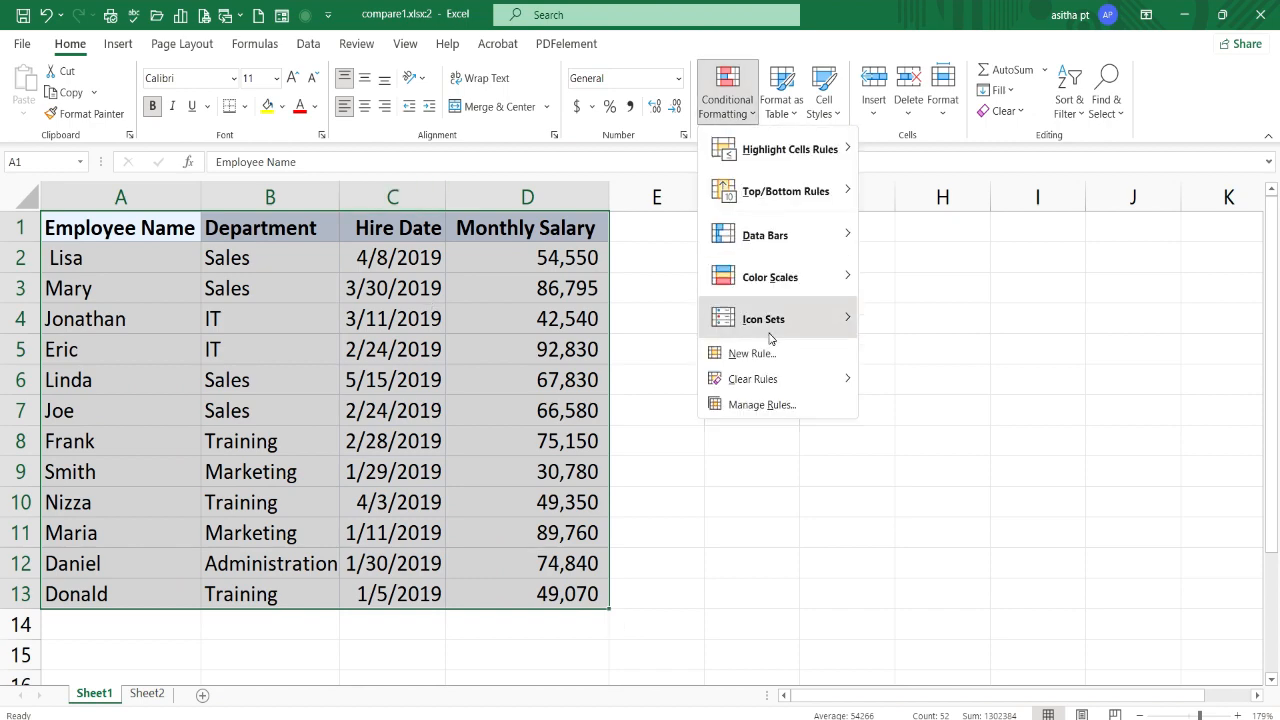
pyautogui.click(765, 355)
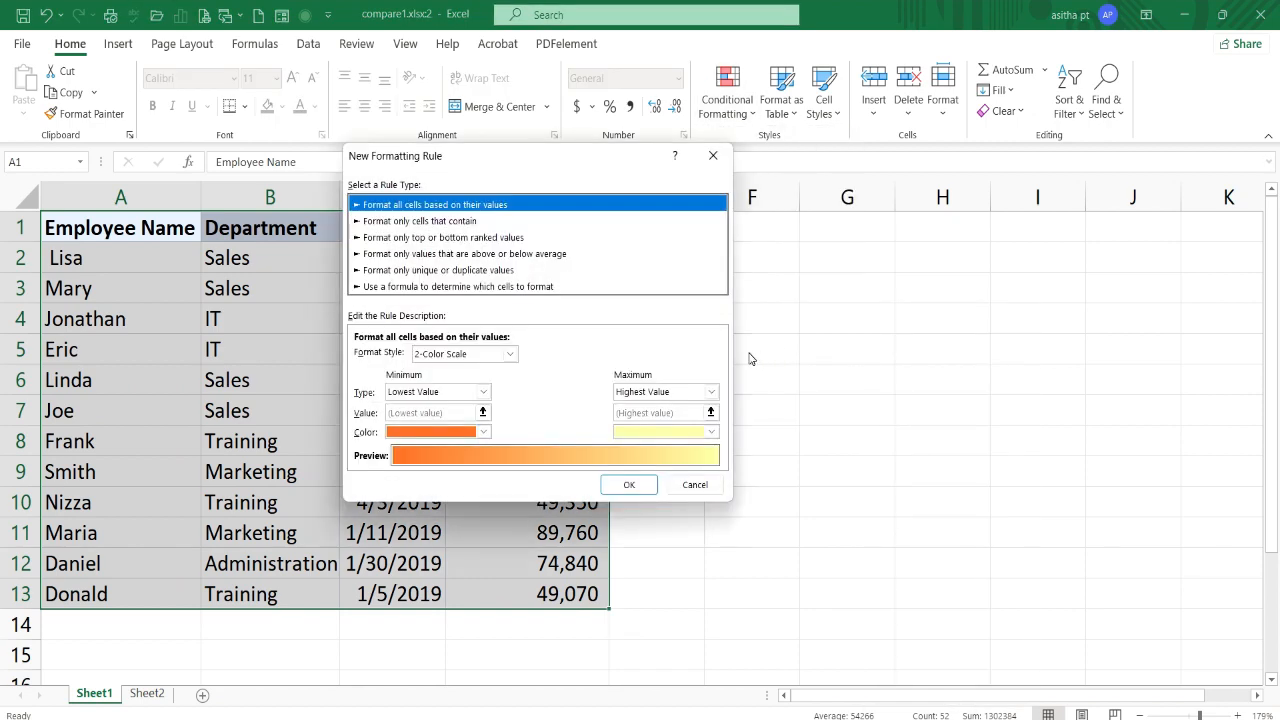
pyautogui.click(474, 287)
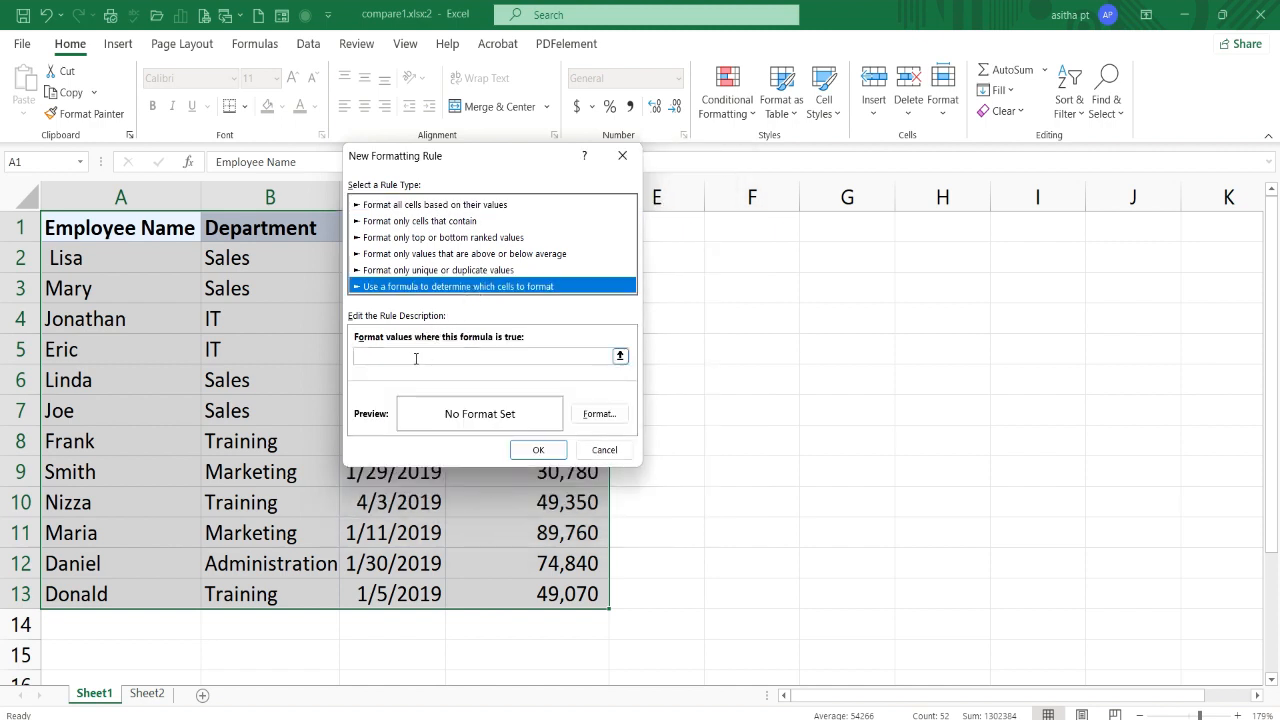
# Enter the rule formula =A1=Sheet2!A1 with relative references to both sheets.
pyautogui.click(415, 358)
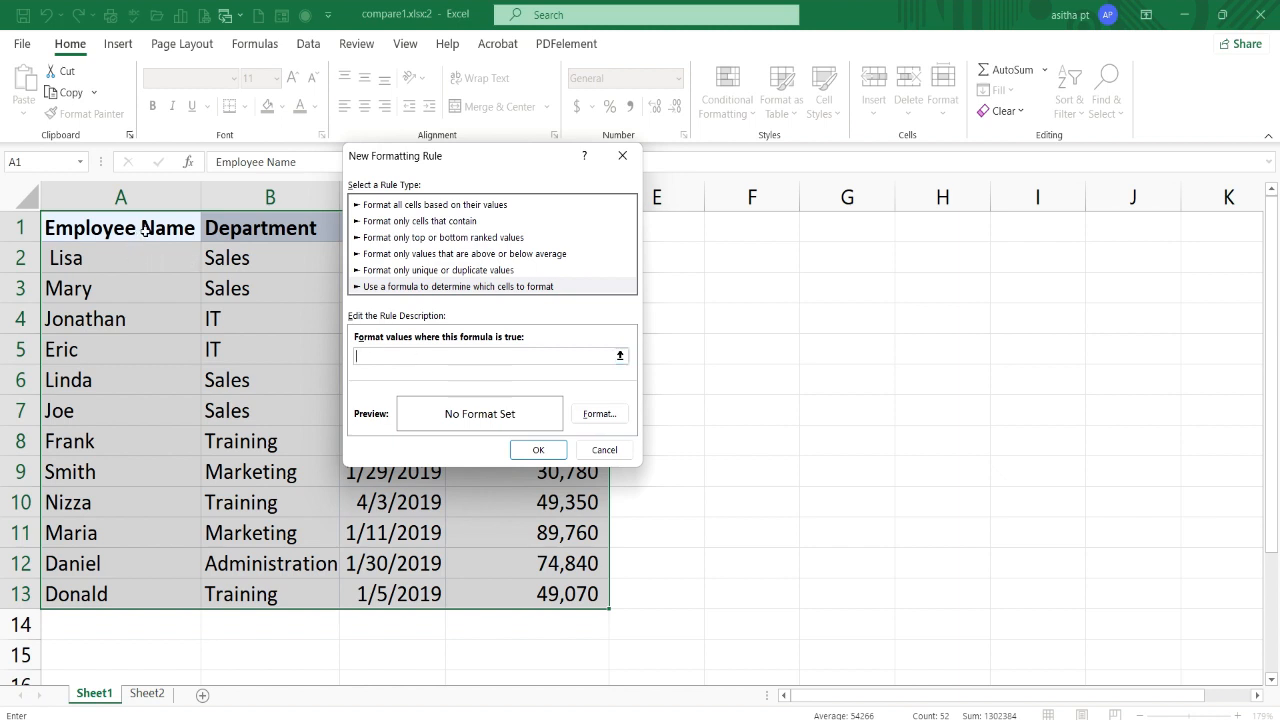
pyautogui.click(145, 230)
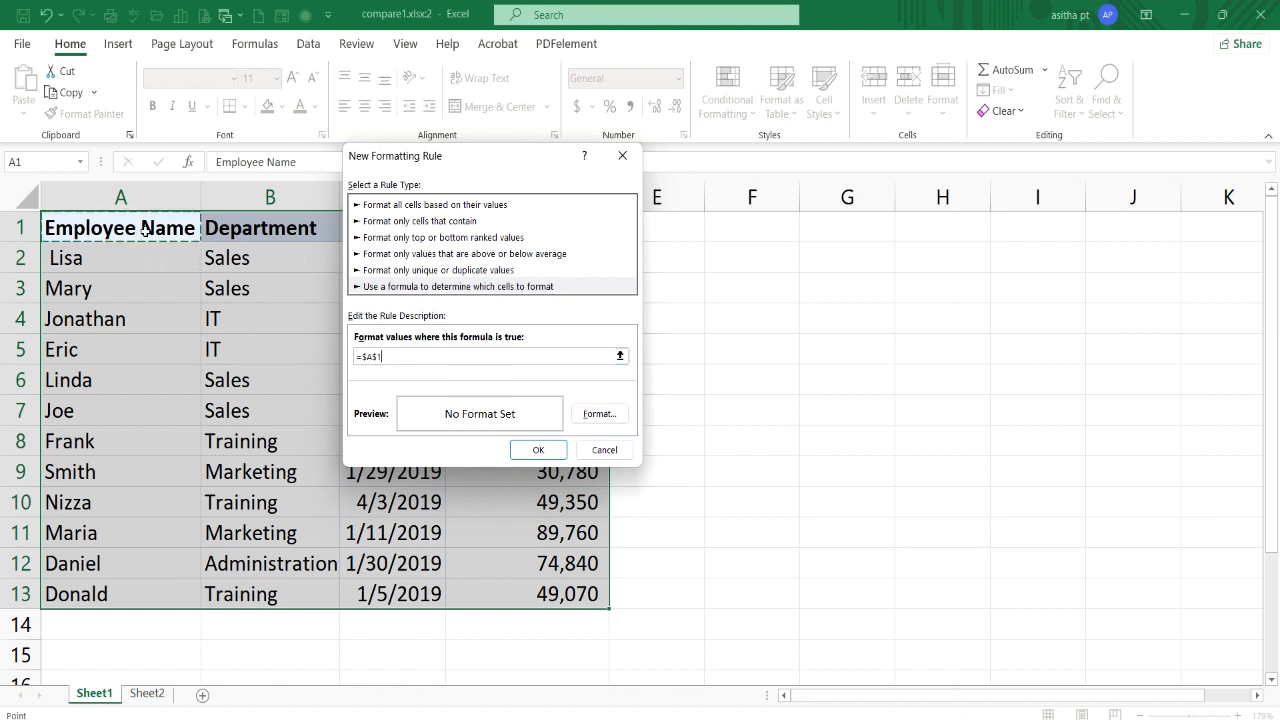
pyautogui.click(395, 357)
pyautogui.press('F4')
pyautogui.press('F4')
pyautogui.press('F4')
pyautogui.write('=')
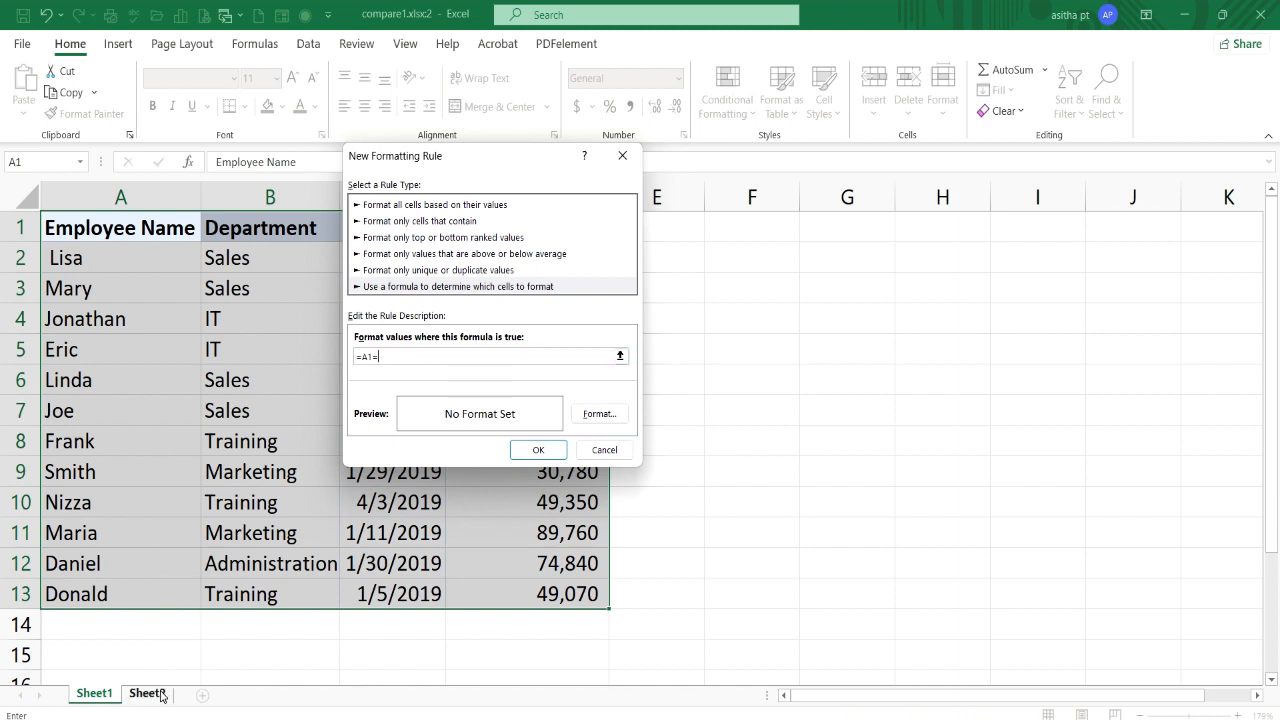
pyautogui.click(158, 694)
pyautogui.click(94, 230)
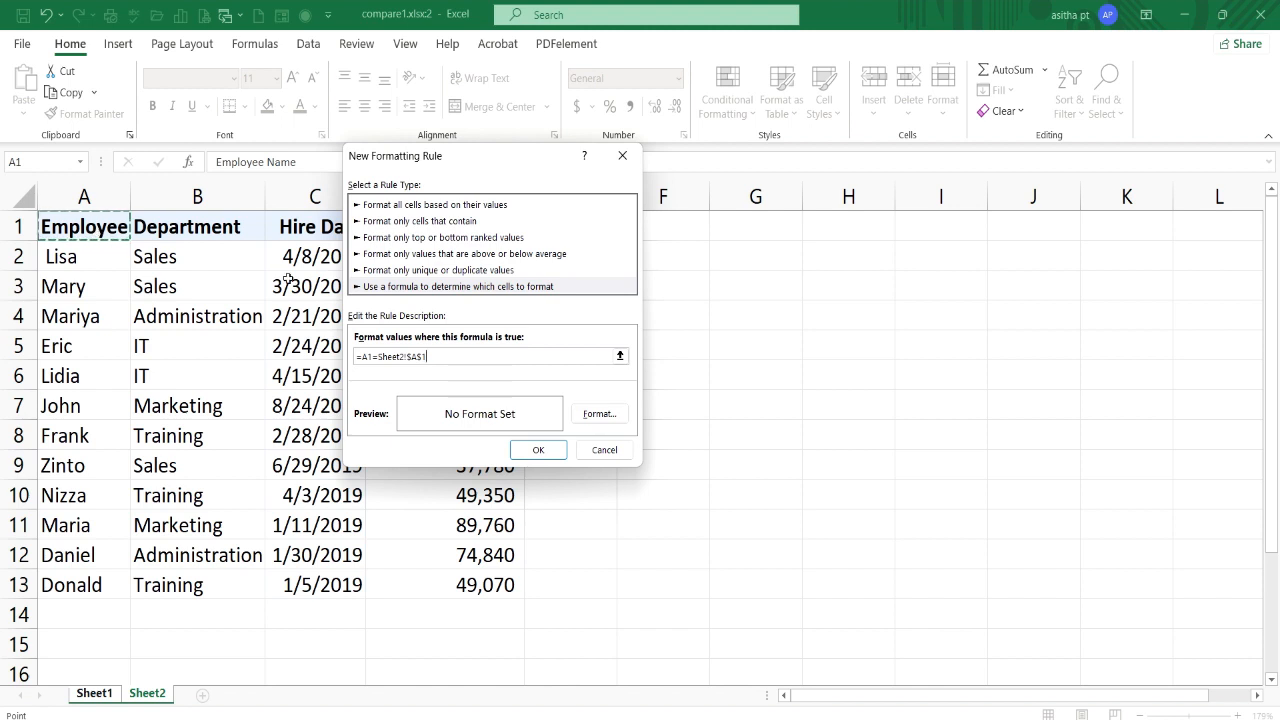
pyautogui.click(436, 357)
pyautogui.press('F4')
pyautogui.press('F4')
pyautogui.press('F4')
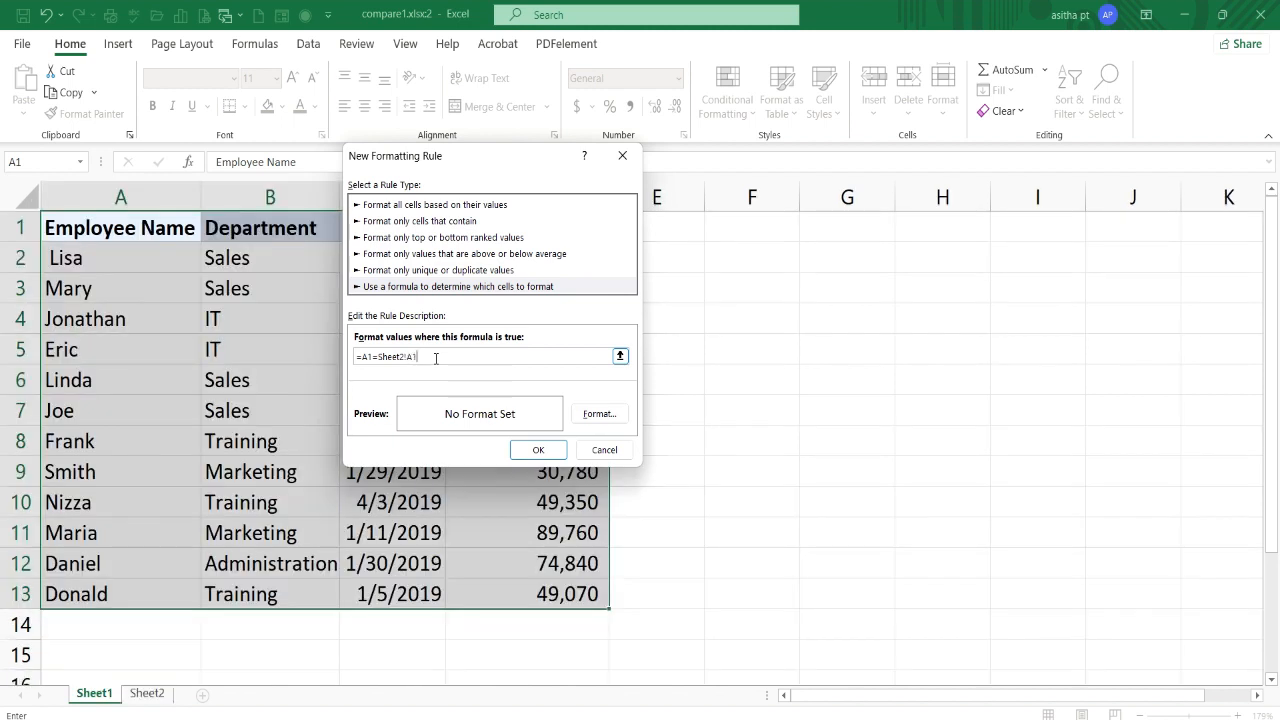
# Set the rule's format to a yellow fill and apply the rule to the selected employee table.
pyautogui.click(605, 420)
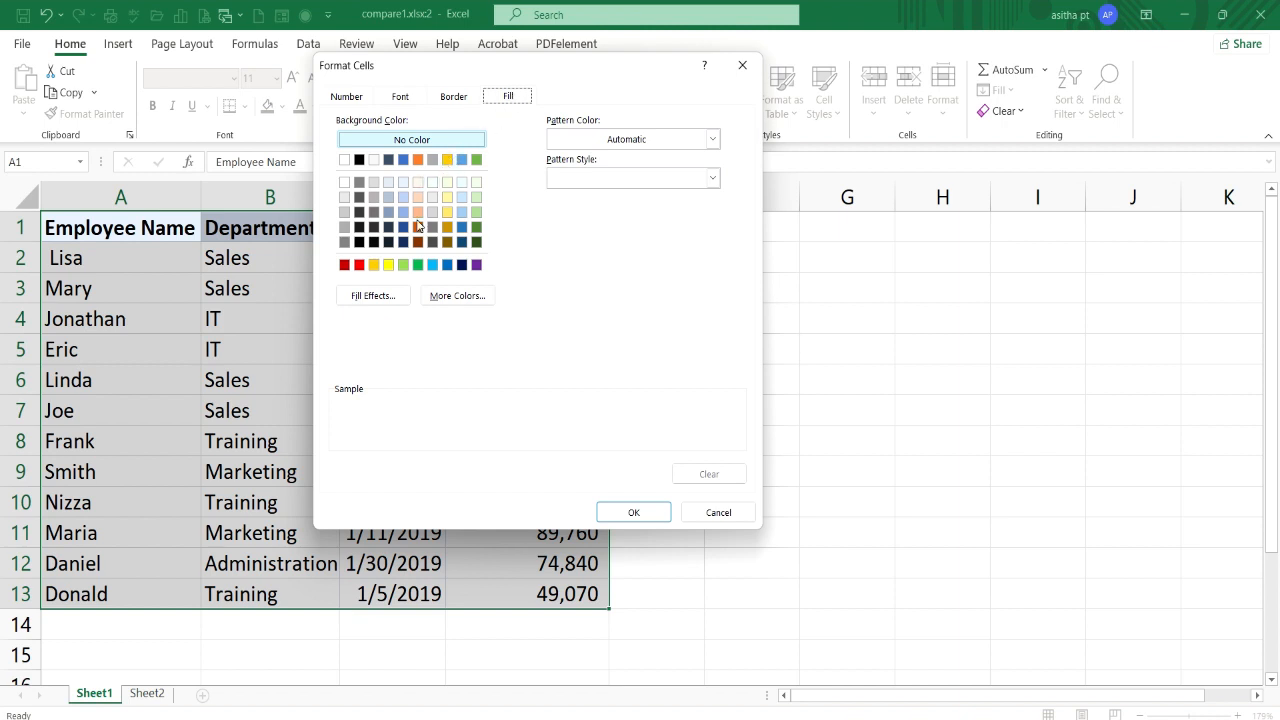
pyautogui.click(389, 265)
pyautogui.click(623, 516)
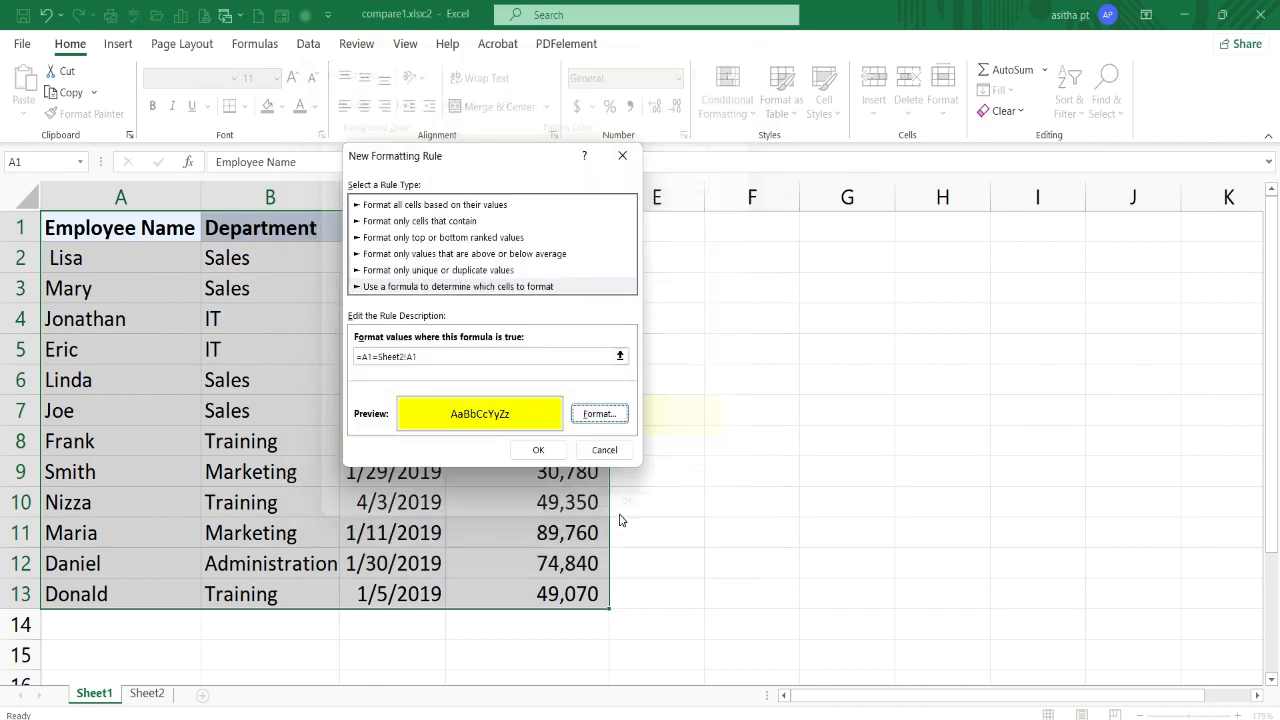
pyautogui.click(538, 450)
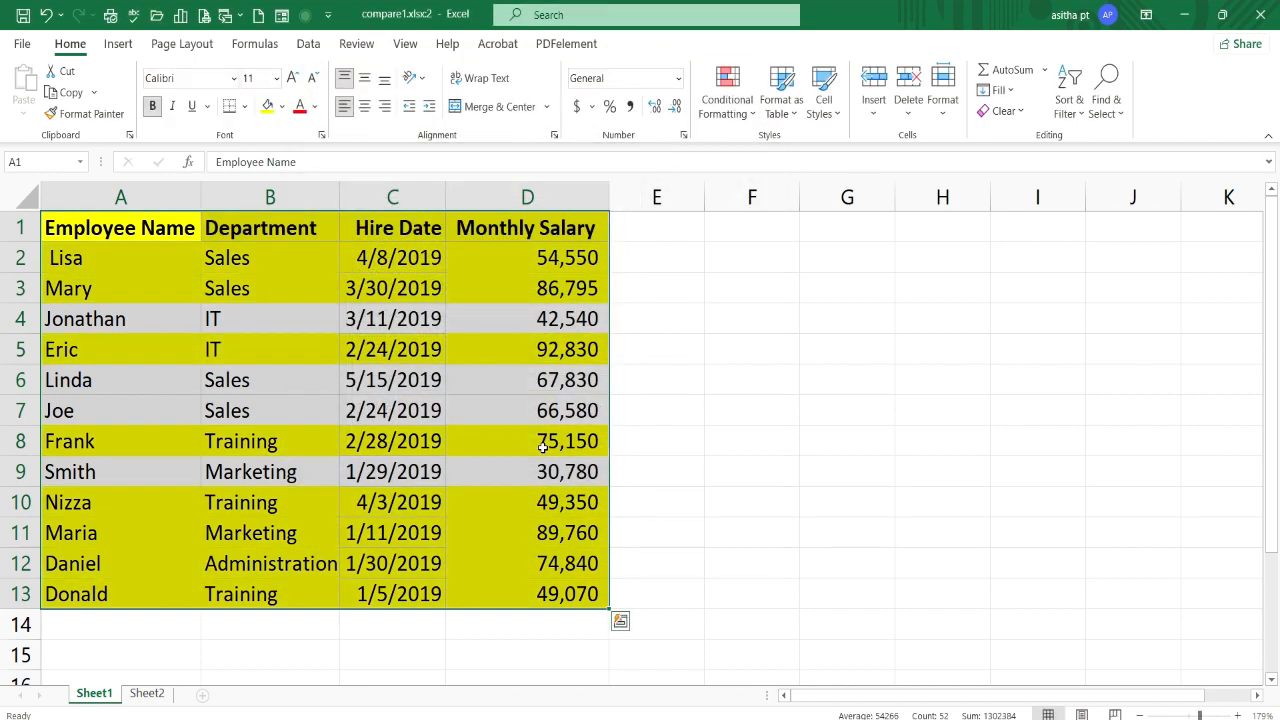
pyautogui.click(656, 410)
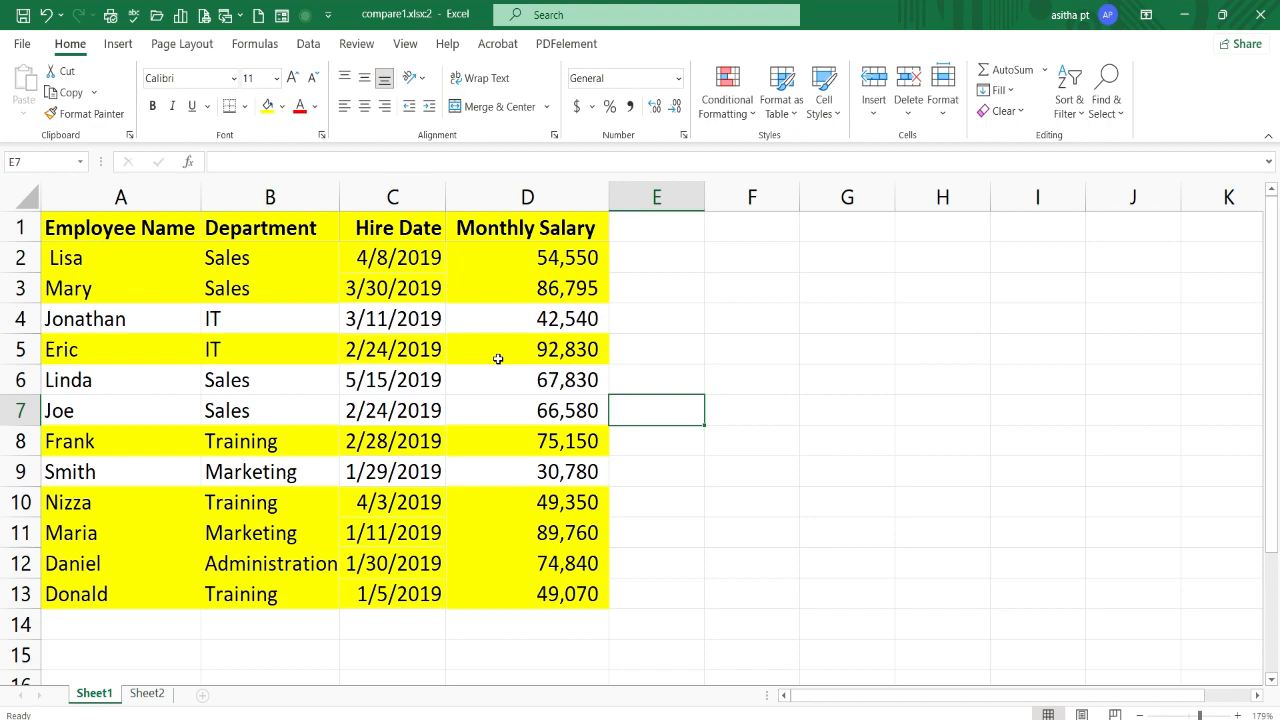
# Compare the highlighted rows on Sheet1 with the matching rows of the employee table on Sheet2.
pyautogui.click(147, 693)
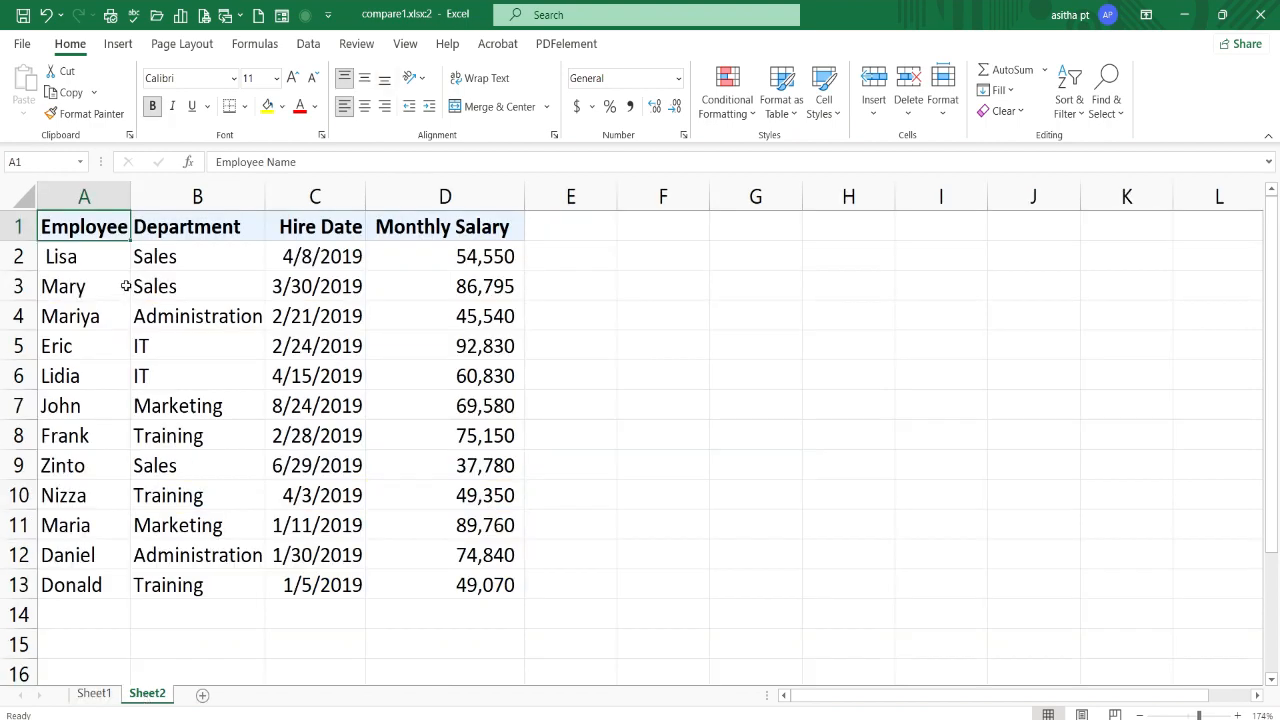
pyautogui.hotkey('ctrl', 'pageup')
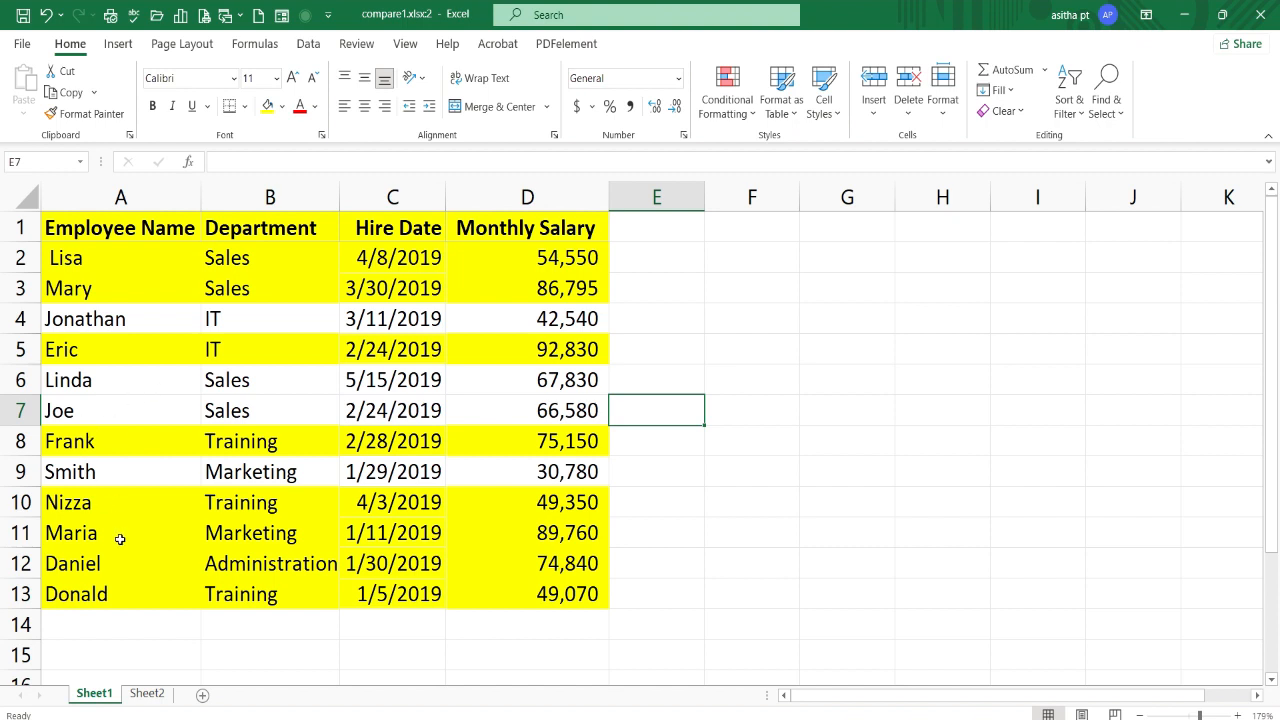
pyautogui.click(146, 696)
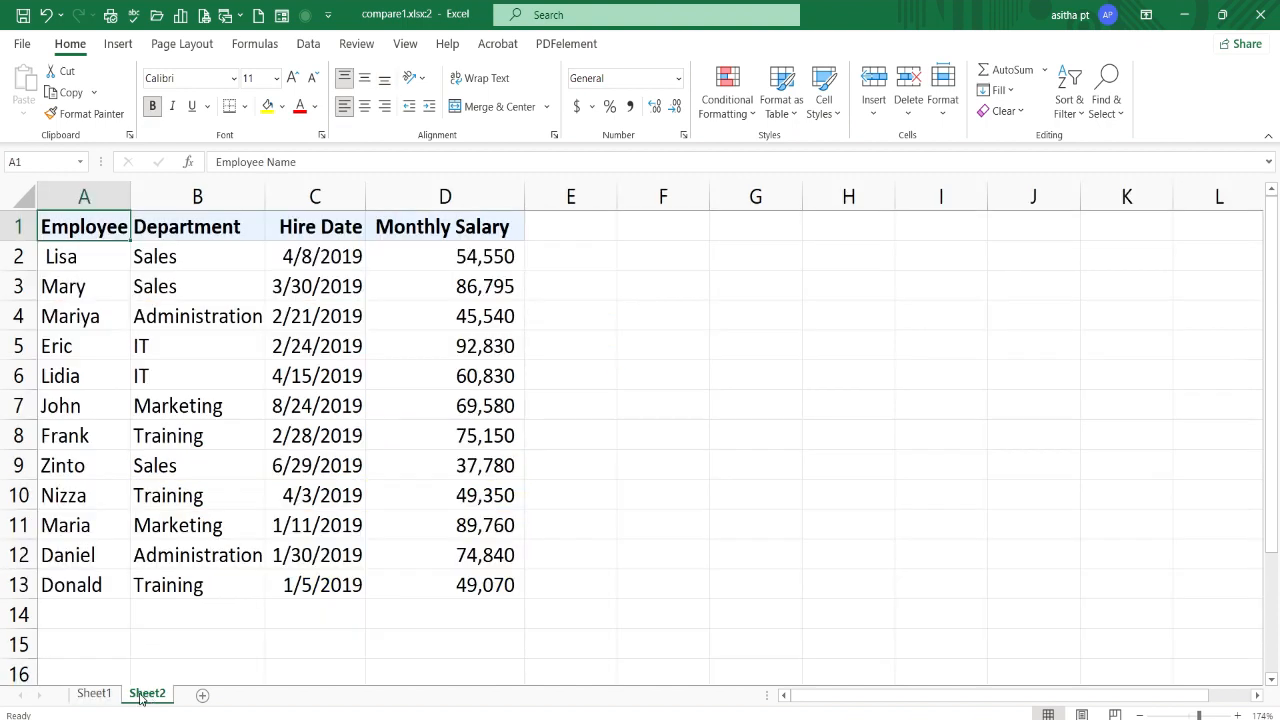
pyautogui.click(104, 693)
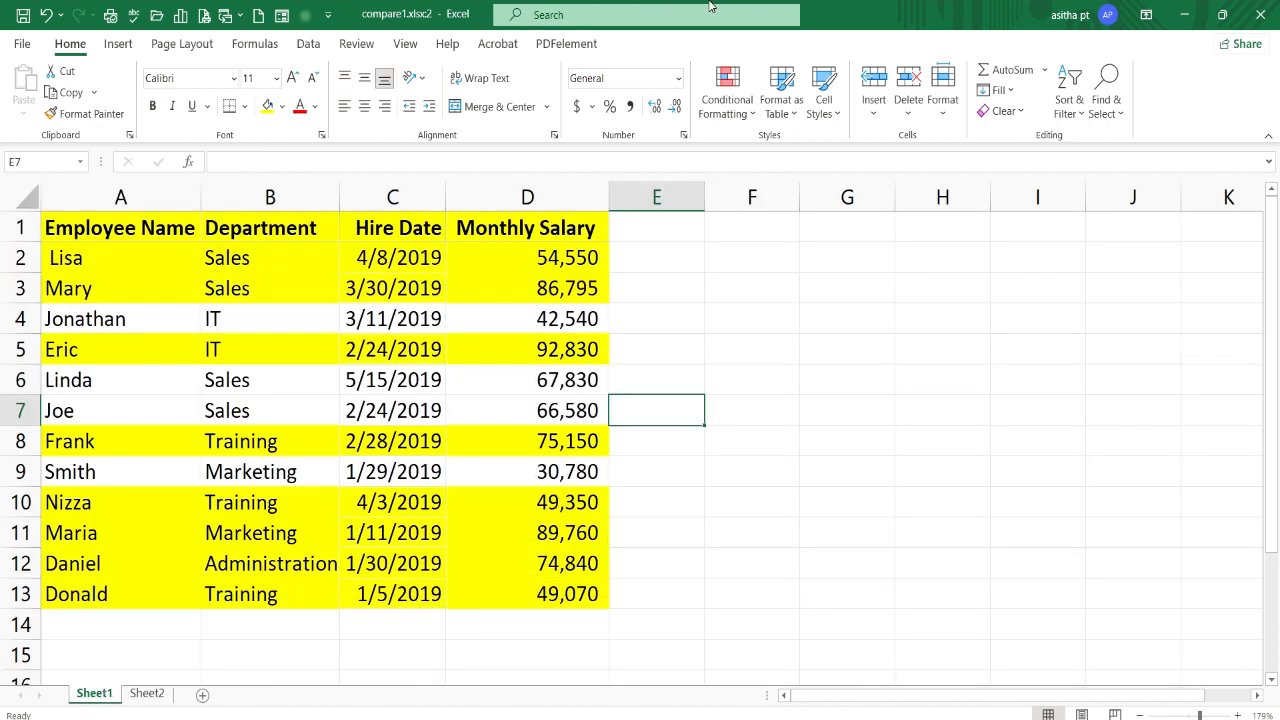
# Clear the conditional formatting rules from the entire Sheet1.
pyautogui.click(723, 115)
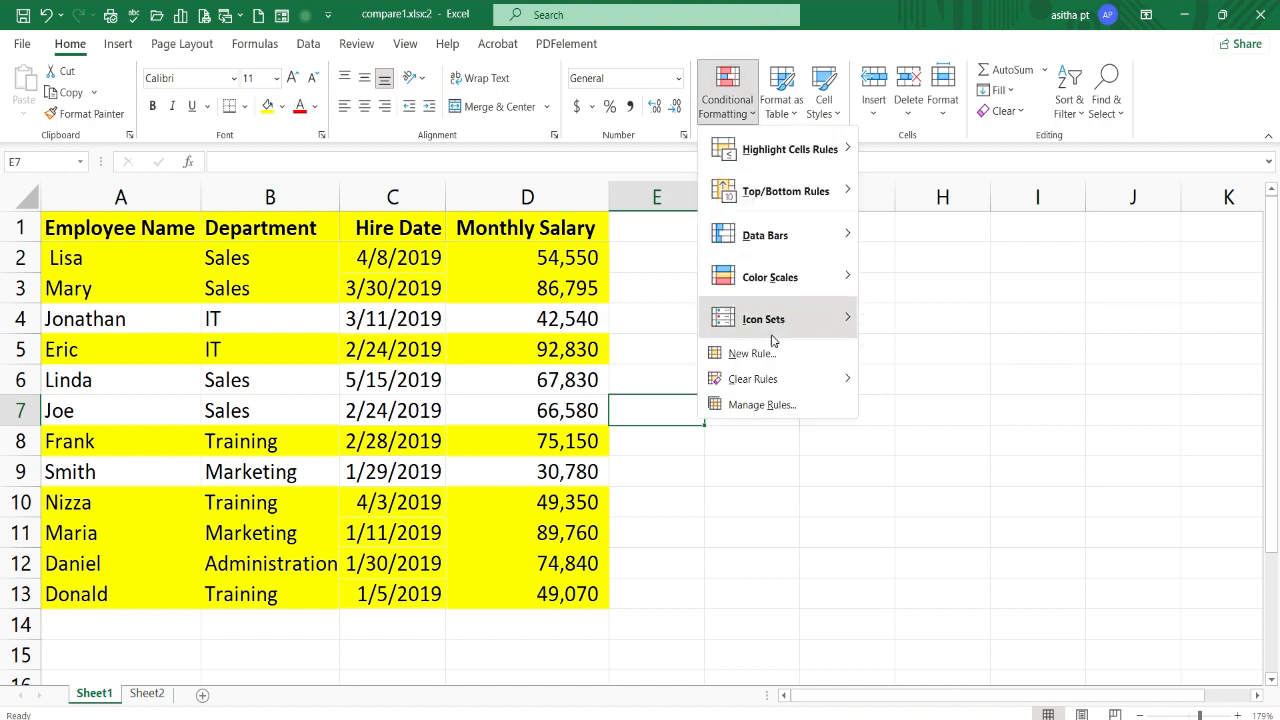
pyautogui.moveTo(800, 382)
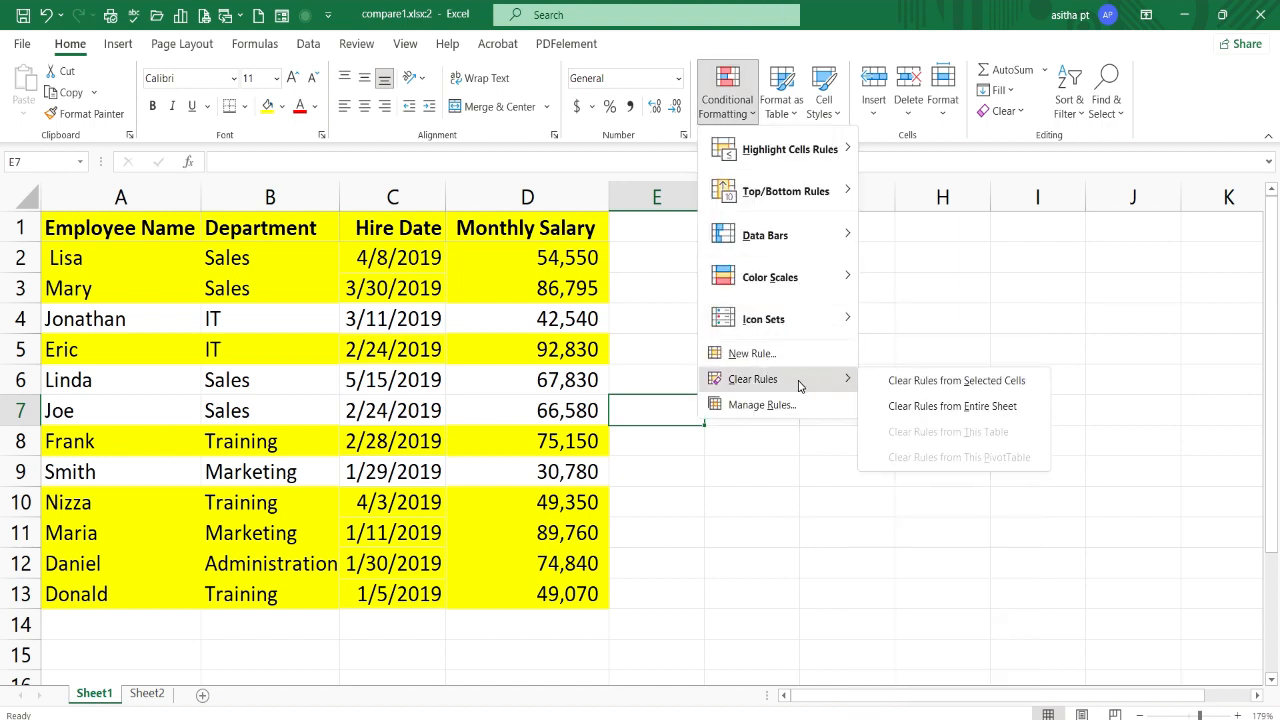
pyautogui.click(897, 408)
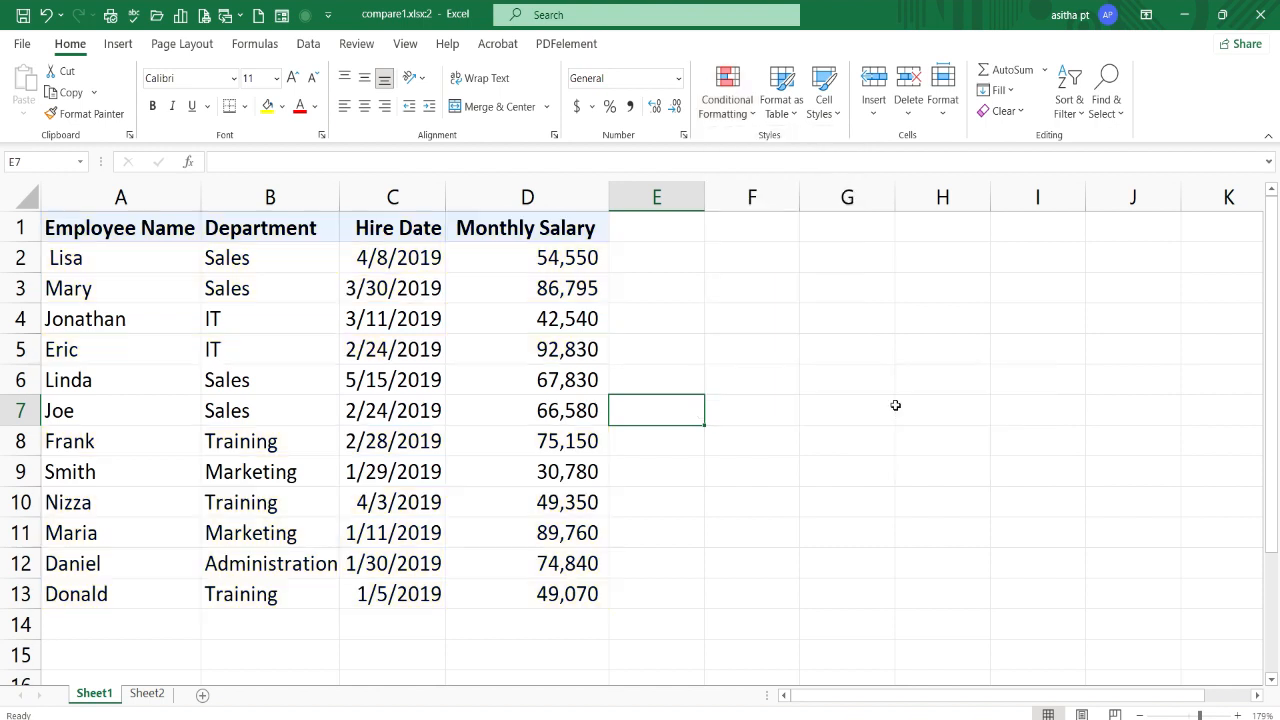
# Start a new conditional formatting rule for A1:D13 on Sheet1, using a formula to determine which cells to format.
pyautogui.moveTo(146, 230); pyautogui.dragTo(567, 605)
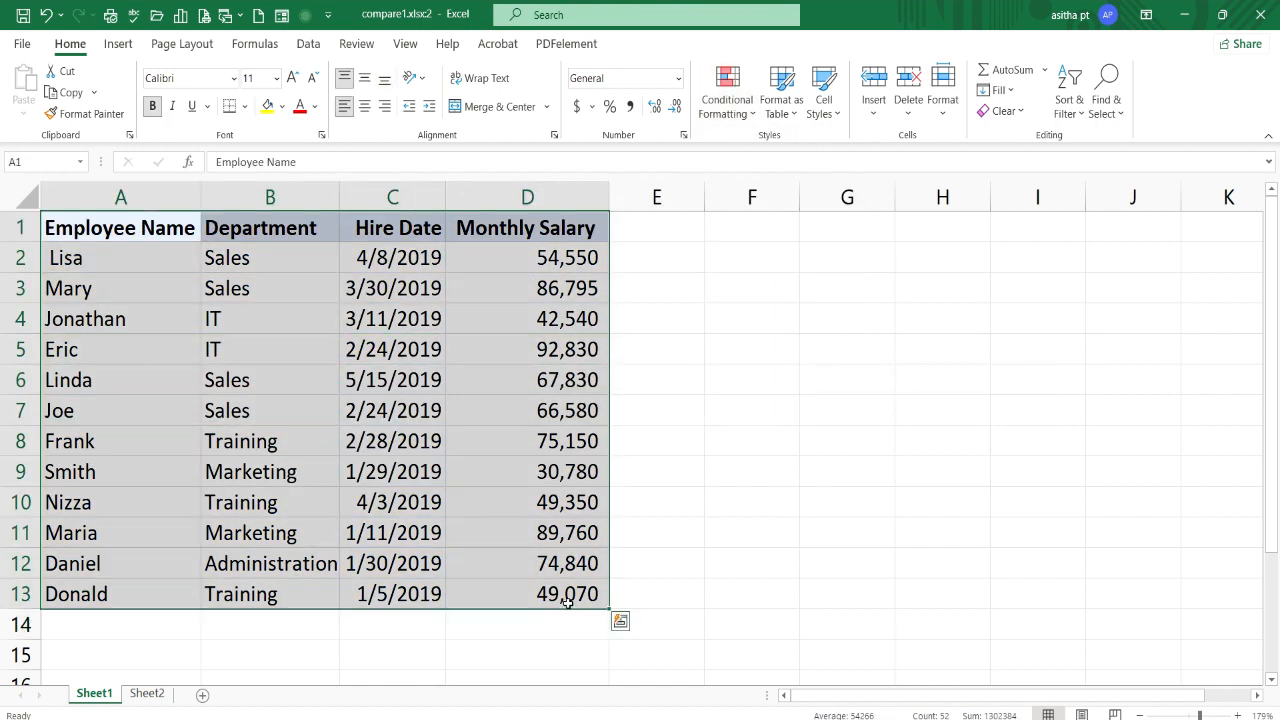
pyautogui.click(721, 106)
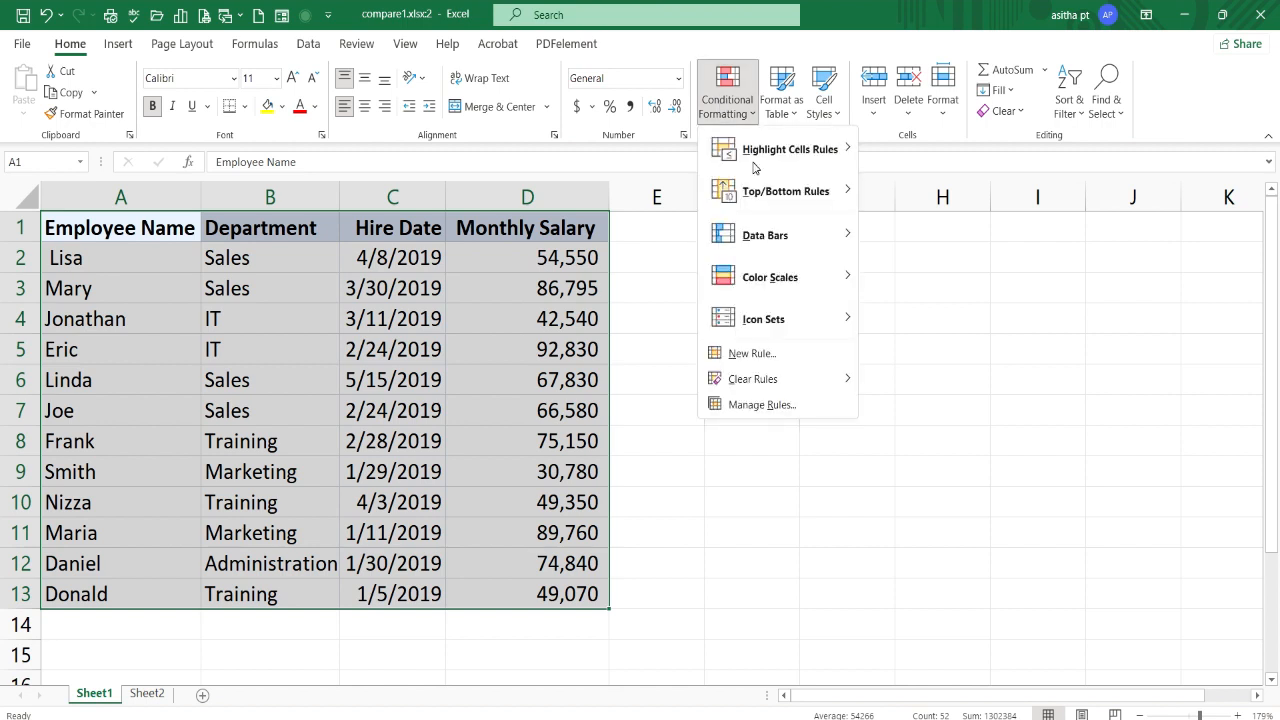
pyautogui.click(771, 358)
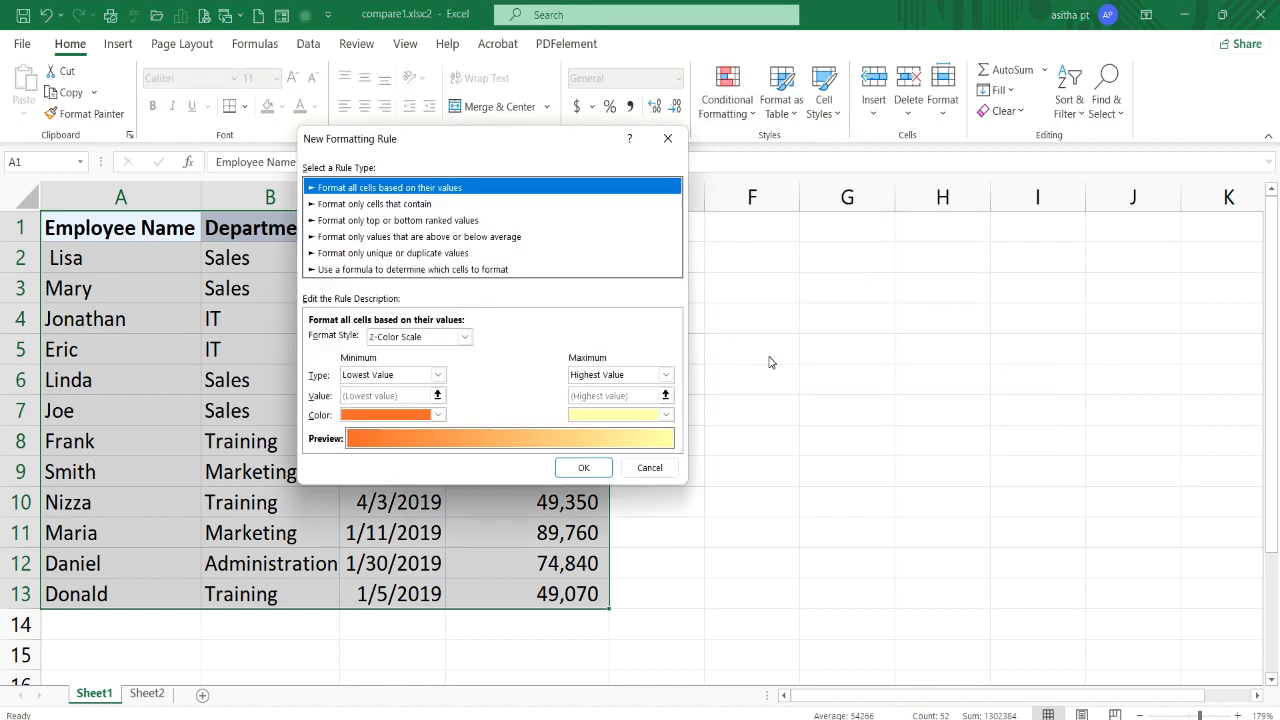
pyautogui.click(450, 270)
# Enter the rule formula =A1<>Sheet2!A1 with relative references to both sheets.
pyautogui.click(362, 337)
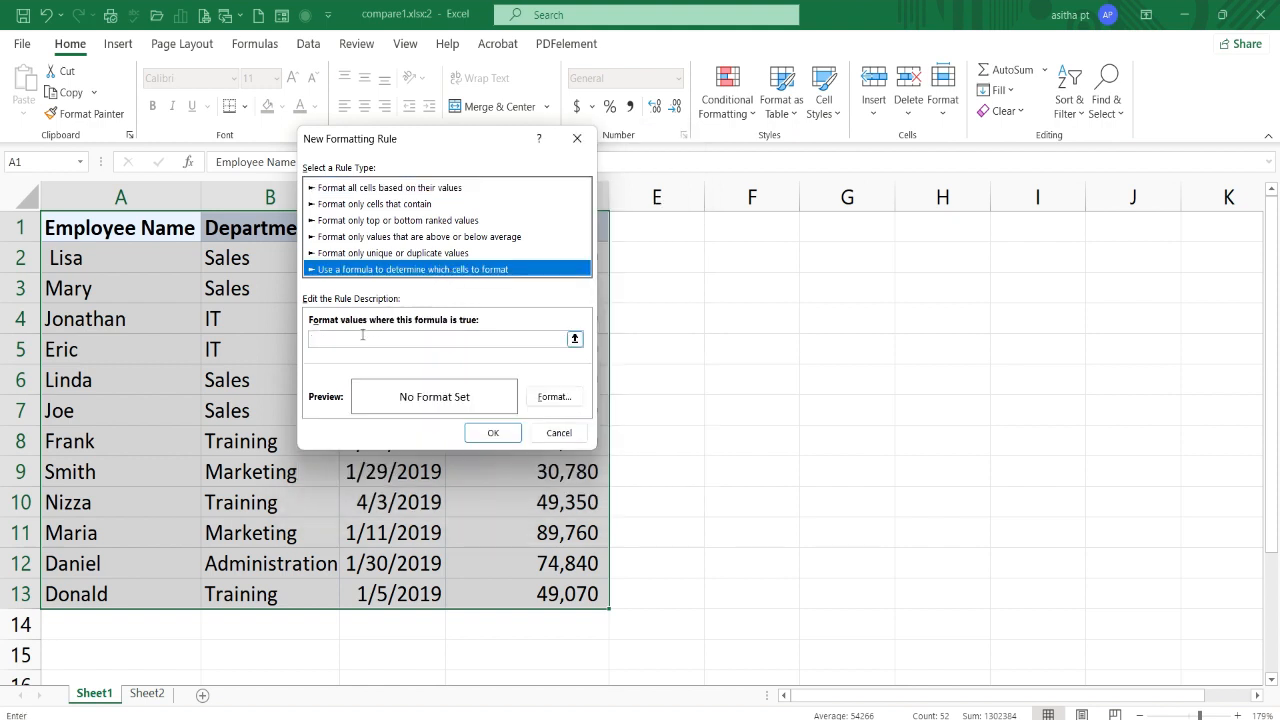
pyautogui.click(133, 232)
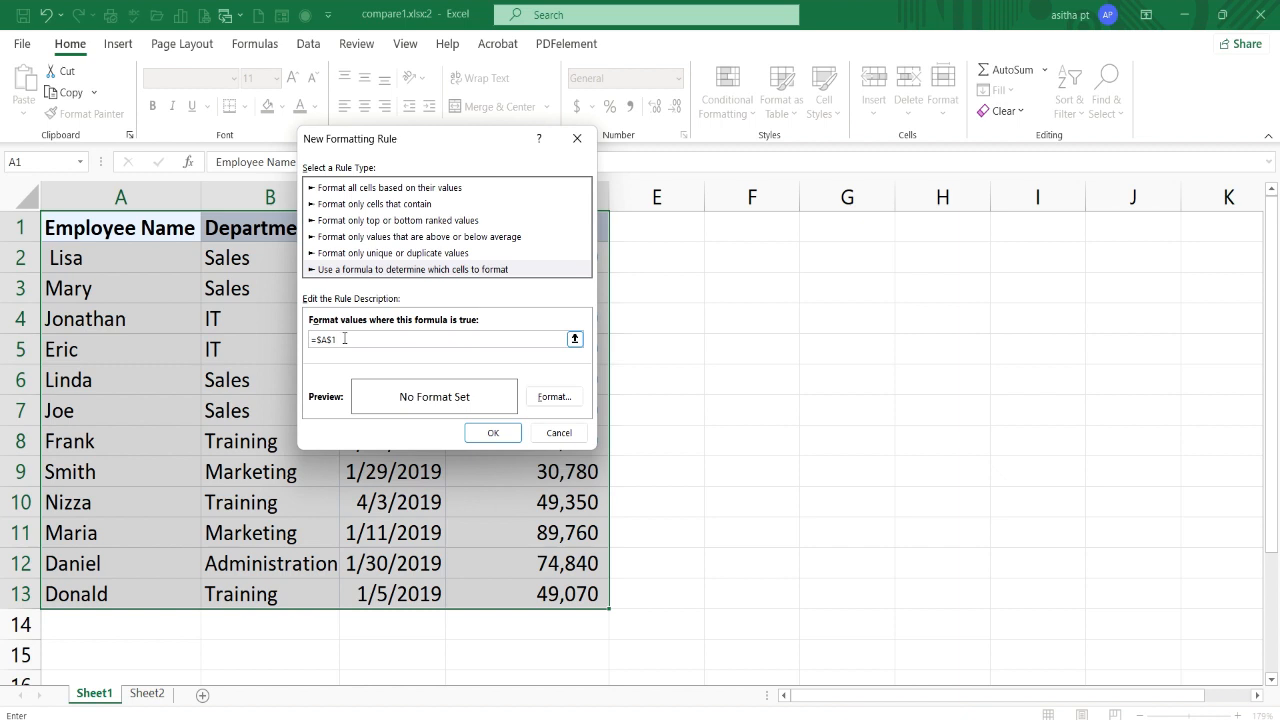
pyautogui.press('F4')
pyautogui.press('F4')
pyautogui.press('F4')
pyautogui.write('<>')
pyautogui.click(145, 697)
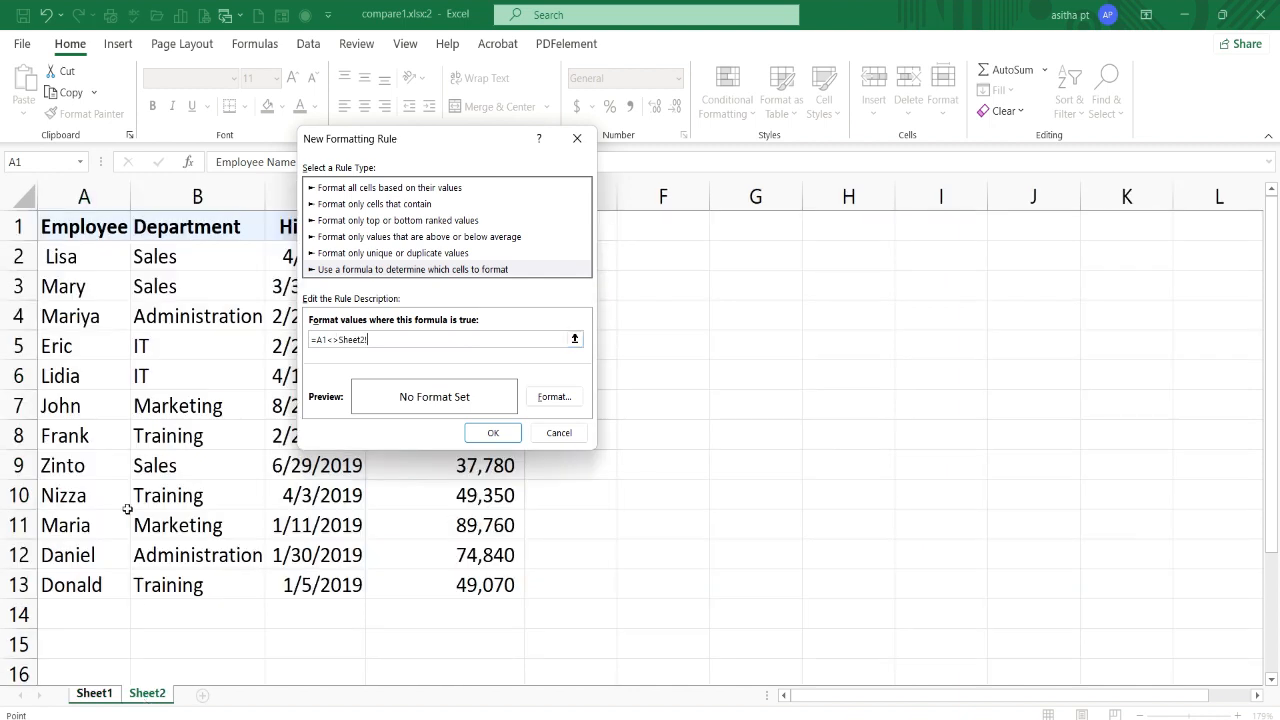
pyautogui.click(96, 226)
pyautogui.press('F4')
pyautogui.press('F4')
pyautogui.press('F4')
# Set the rule's format to a light green fill and apply the rule to the selected employee table.
pyautogui.click(541, 402)
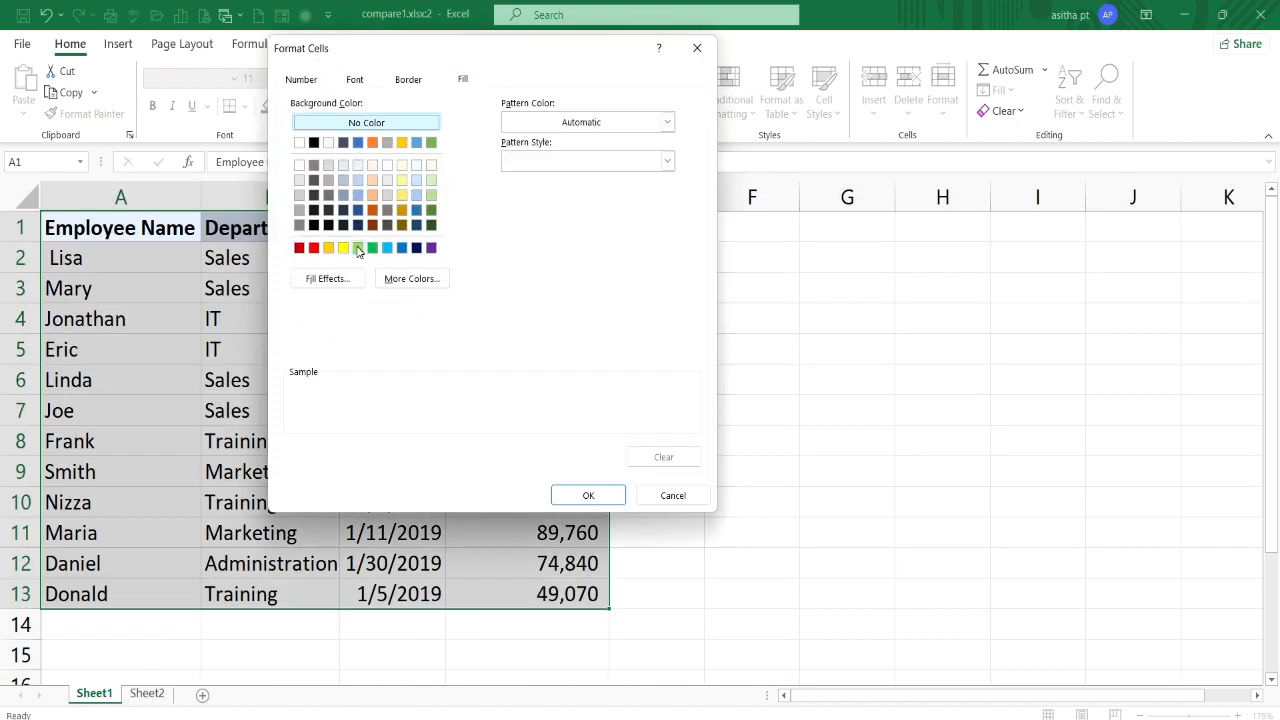
pyautogui.click(358, 248)
pyautogui.click(600, 495)
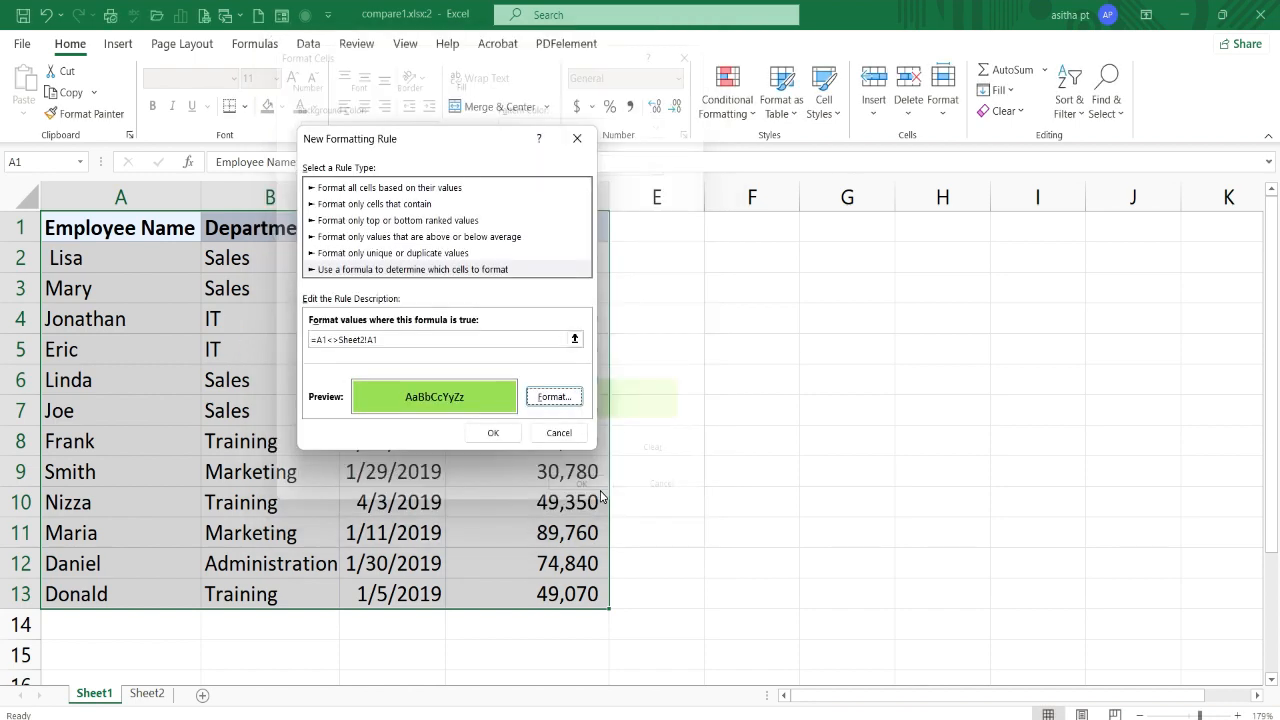
pyautogui.click(507, 431)
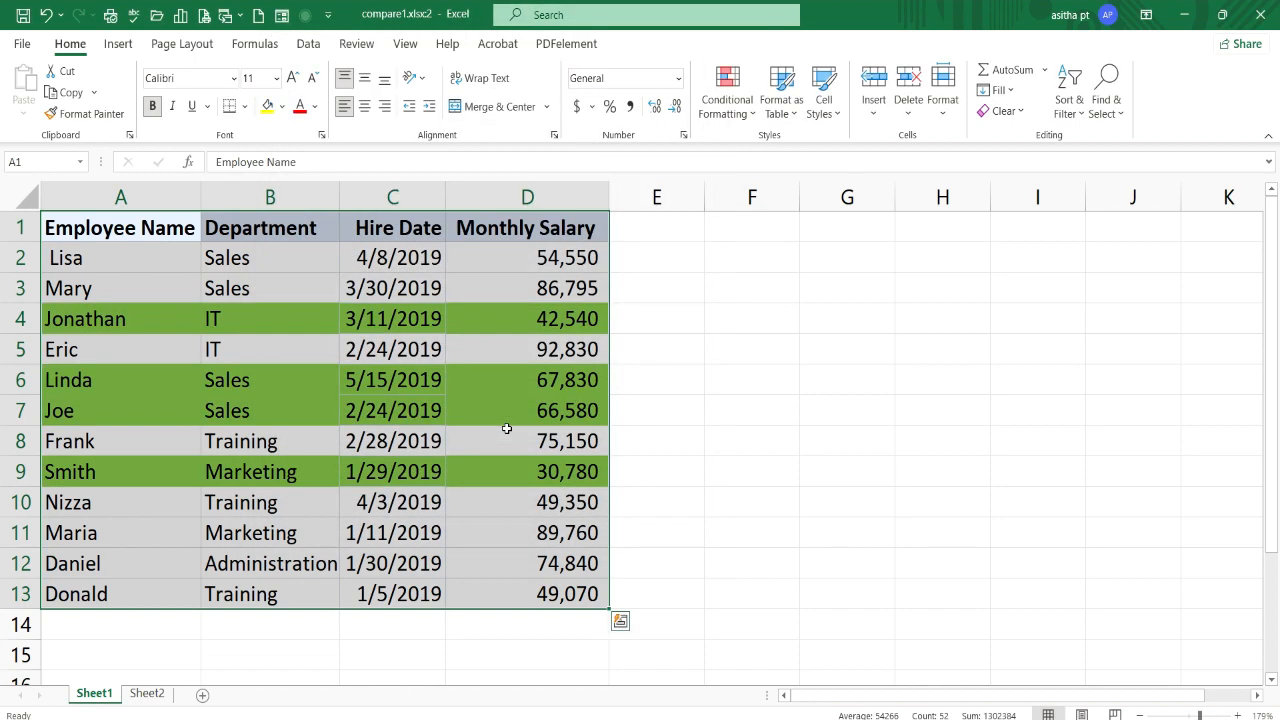